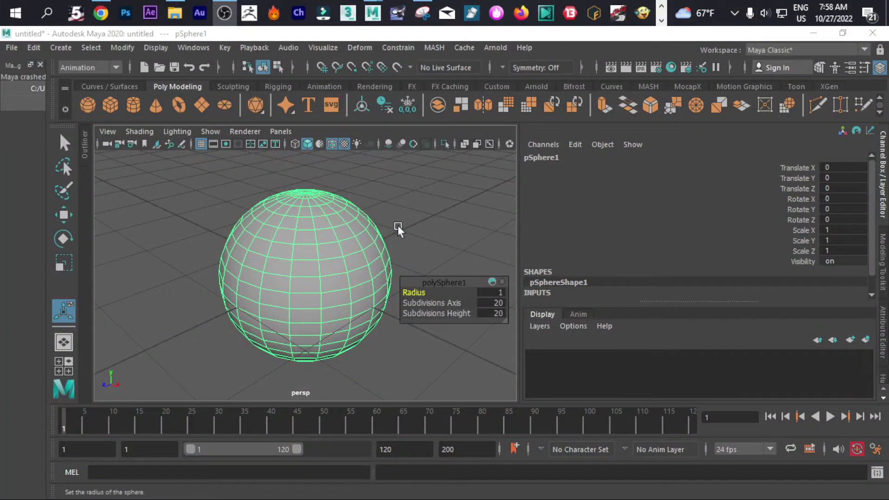
# Set the sphere's axis subdivisions to 12 and its height subdivisions to 6
pyautogui.click(397, 228)
pyautogui.click(313, 253)
pyautogui.scroll(5, 313, 252)
pyautogui.scroll(-5, 314, 262)
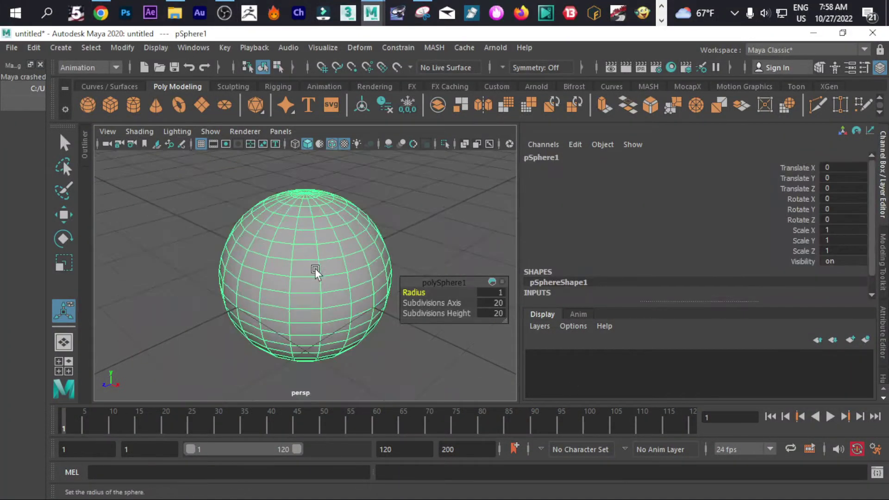
pyautogui.click(499, 302)
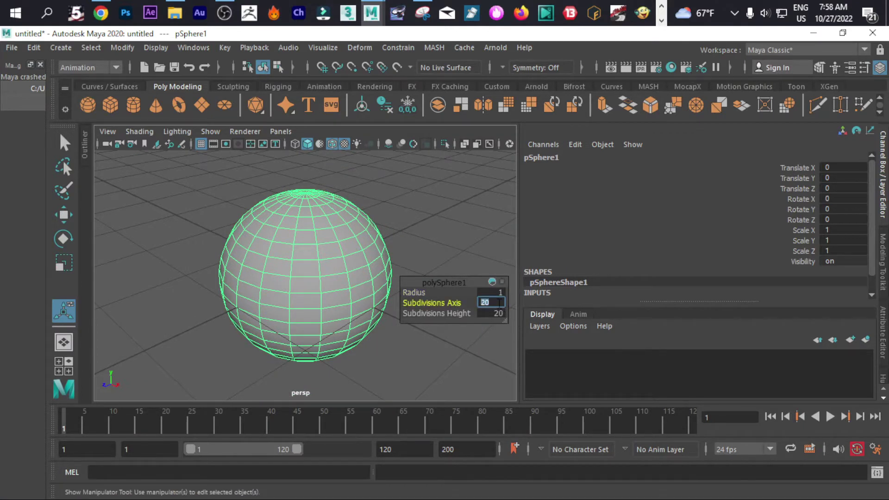
pyautogui.write('12')
pyautogui.click(502, 313)
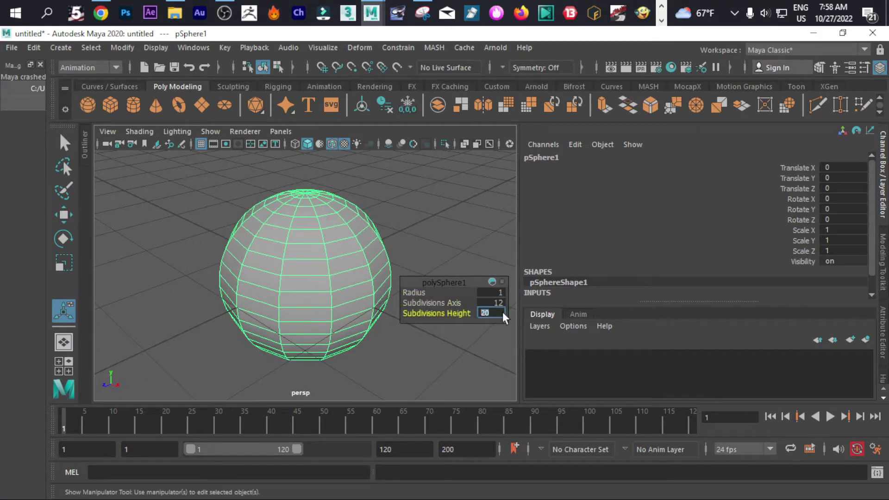
pyautogui.write('6')
pyautogui.press('Return')
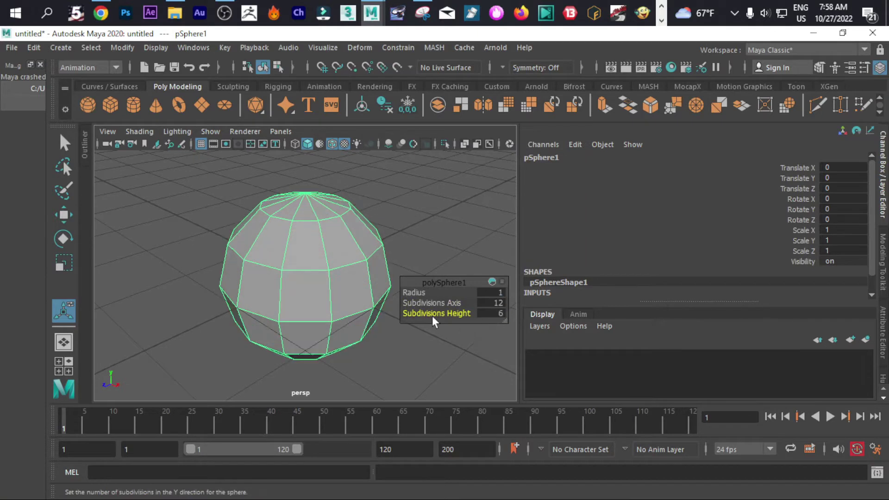
pyautogui.click(408, 225)
pyautogui.click(326, 246)
pyautogui.click(848, 200)
pyautogui.press('Return')
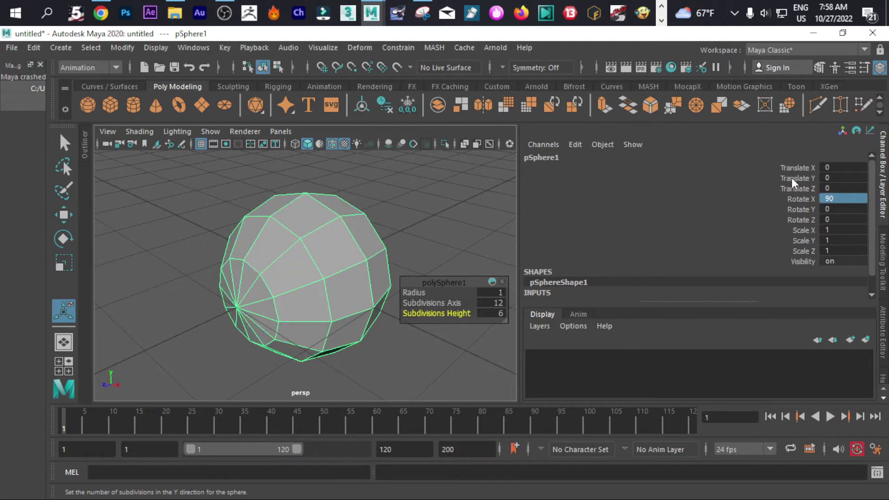
pyautogui.click(838, 200)
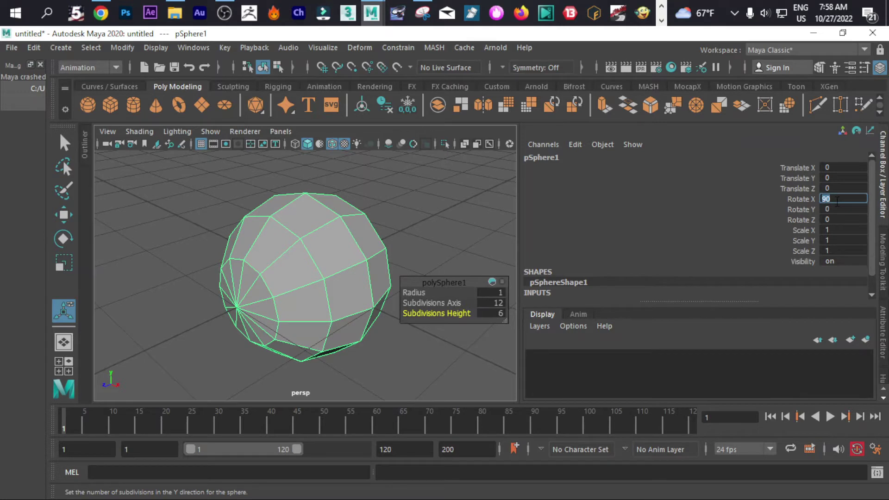
pyautogui.write('0')
pyautogui.click(842, 209)
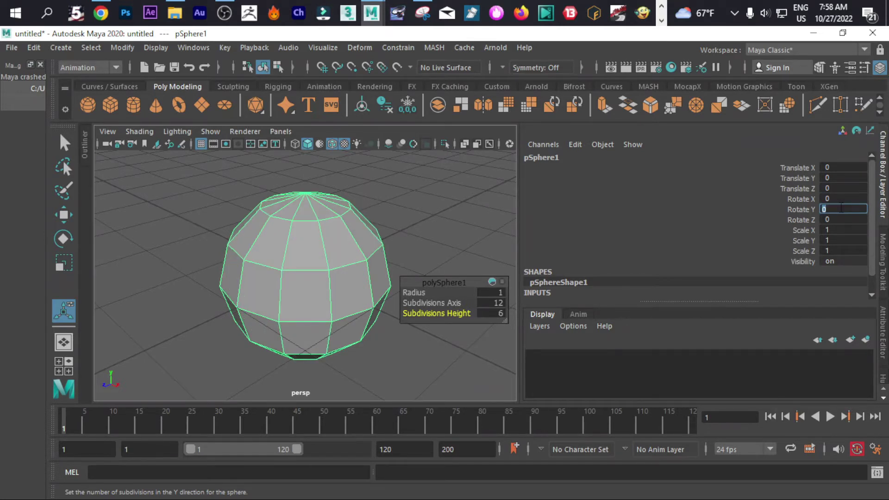
pyautogui.write('90')
pyautogui.press('Return')
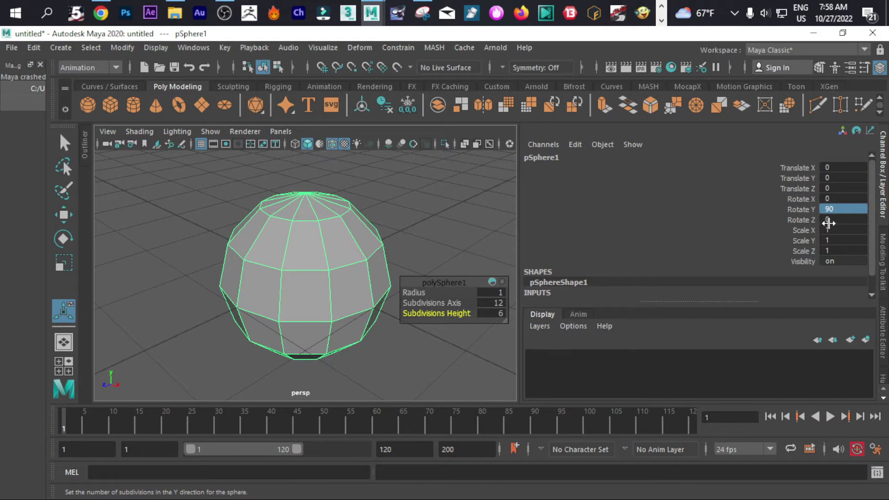
pyautogui.click(842, 209)
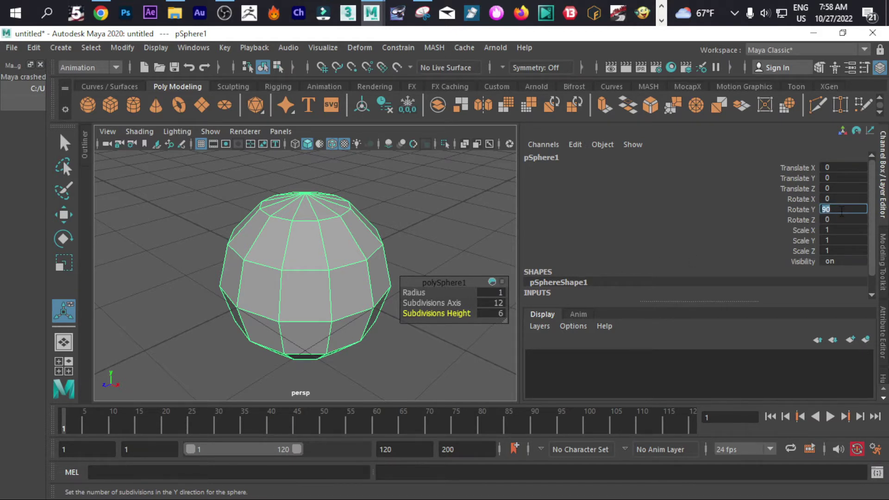
pyautogui.press('Return')
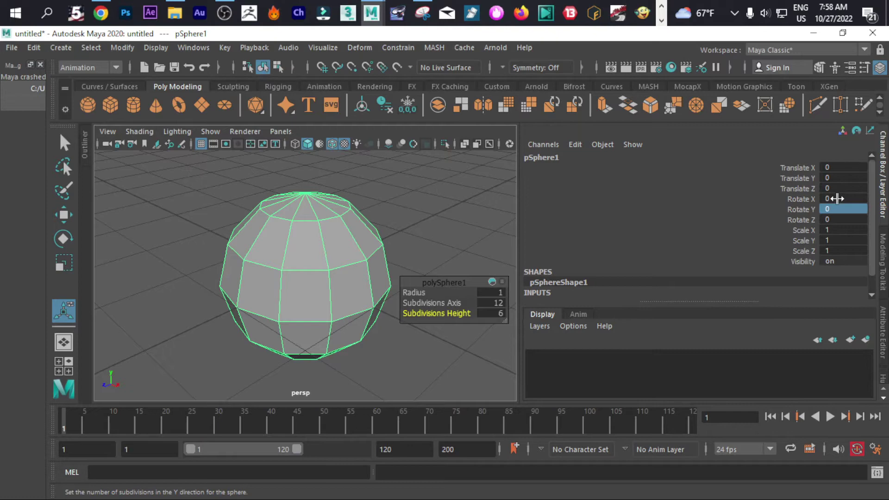
# Rotate the sphere 90 degrees about the X axis
pyautogui.click(839, 198)
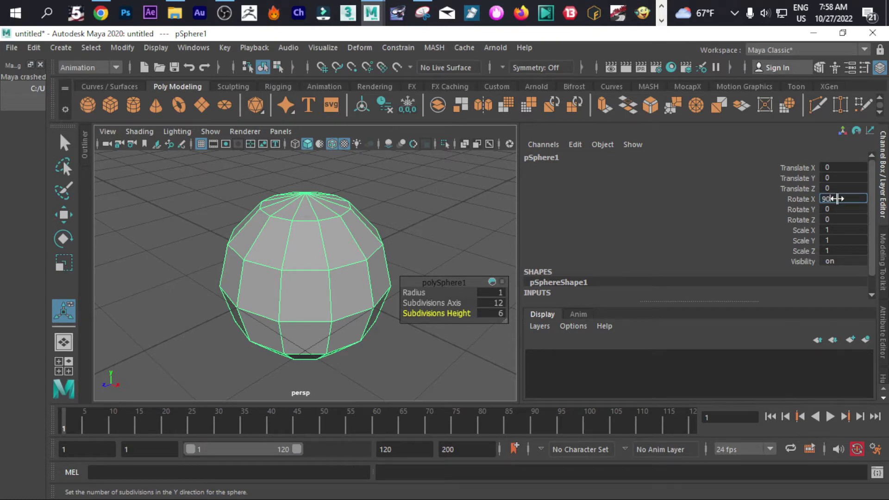
pyautogui.write('90')
pyautogui.press('Return')
# In face mode, select the two adjacent middle columns of faces from one pole around past the sphere's front
pyautogui.scroll(5, 230, 235)
pyautogui.scroll(-2, 251, 258)
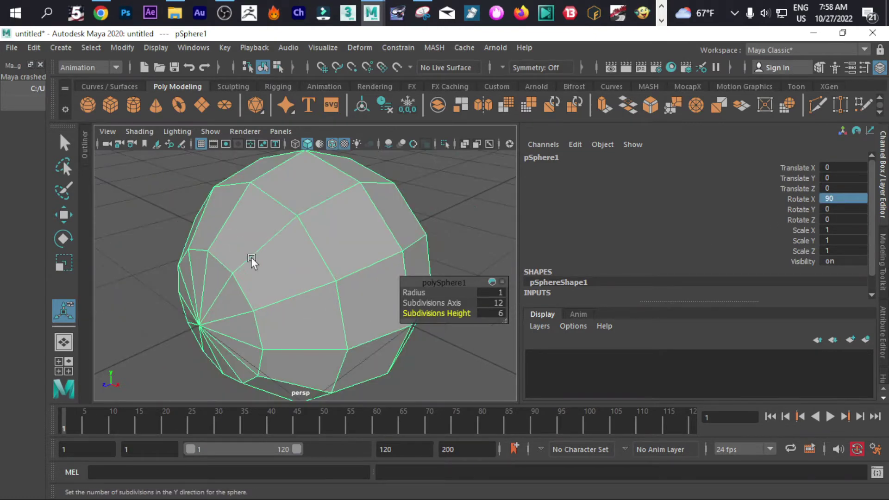
pyautogui.keyDown('alt'); pyautogui.moveTo(252, 258); pyautogui.dragTo(379, 267); pyautogui.keyUp('alt')
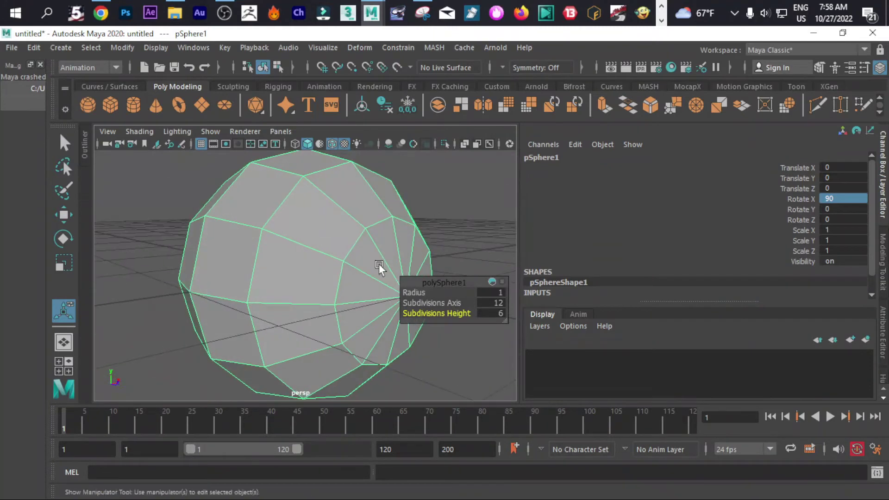
pyautogui.moveTo(354, 294); pyautogui.dragTo(353, 164, button='right')
pyautogui.click(365, 309)
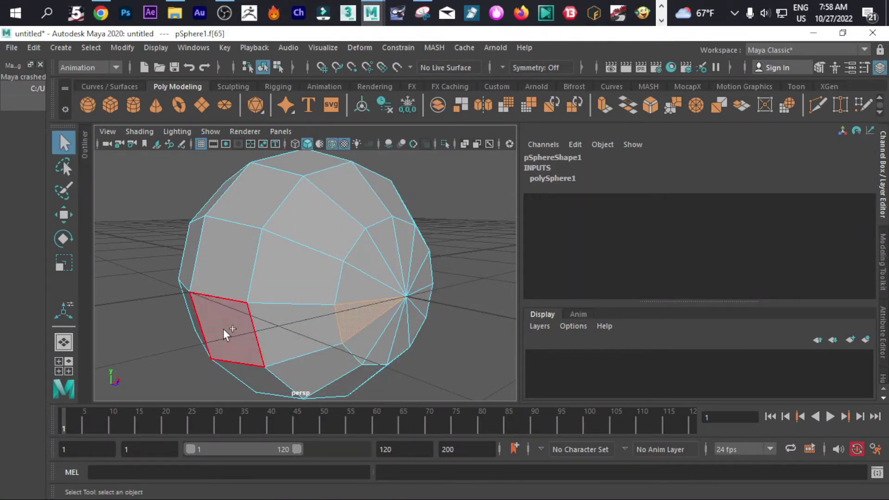
pyautogui.keyDown('shift'); pyautogui.doubleClick(224, 329); pyautogui.keyUp('shift')
pyautogui.click(369, 311)
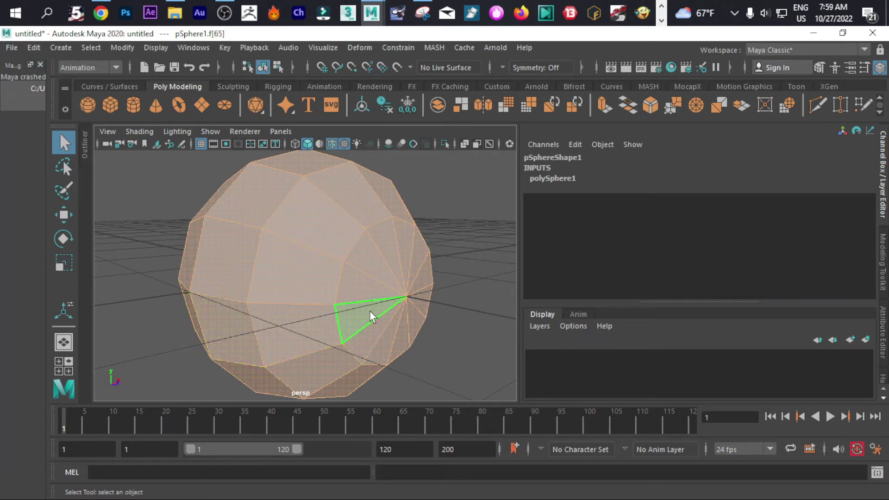
pyautogui.keyDown('shift'); pyautogui.click(365, 290); pyautogui.keyUp('shift')
pyautogui.keyDown('shift'); pyautogui.click(298, 278); pyautogui.keyUp('shift')
pyautogui.keyDown('shift'); pyautogui.click(296, 322); pyautogui.keyUp('shift')
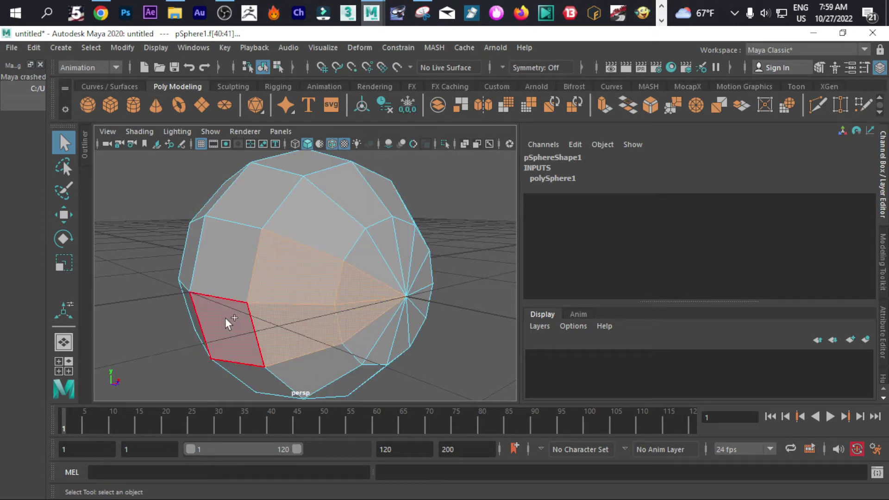
pyautogui.keyDown('shift'); pyautogui.click(225, 318); pyautogui.keyUp('shift')
pyautogui.keyDown('shift'); pyautogui.click(221, 268); pyautogui.keyUp('shift')
pyautogui.keyDown('shift'); pyautogui.click(192, 260); pyautogui.keyUp('shift')
pyautogui.keyDown('shift'); pyautogui.click(187, 306); pyautogui.keyUp('shift')
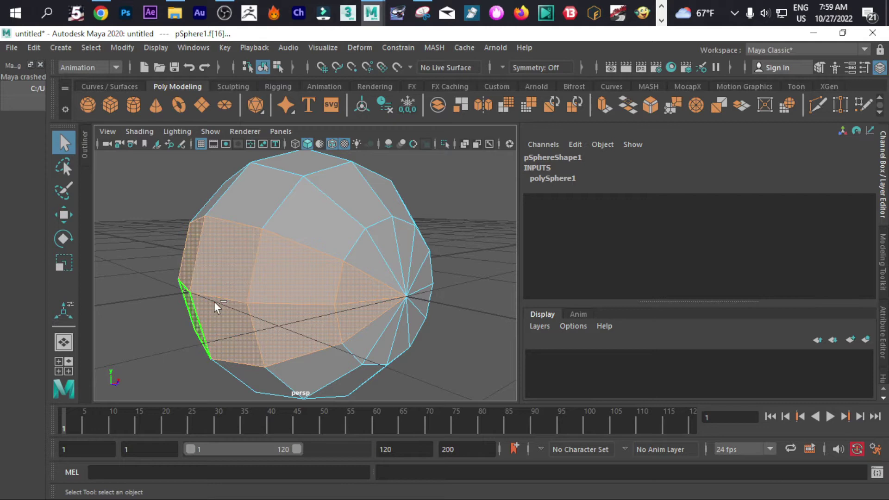
# Extend the face selection along both columns to the opposite pole and delete all selected faces to open a wedge
pyautogui.scroll(-5, 330, 281)
pyautogui.keyDown('shift'); pyautogui.click(281, 293); pyautogui.keyUp('shift')
pyautogui.keyDown('alt'); pyautogui.moveTo(280, 293); pyautogui.dragTo(387, 297); pyautogui.keyUp('alt')
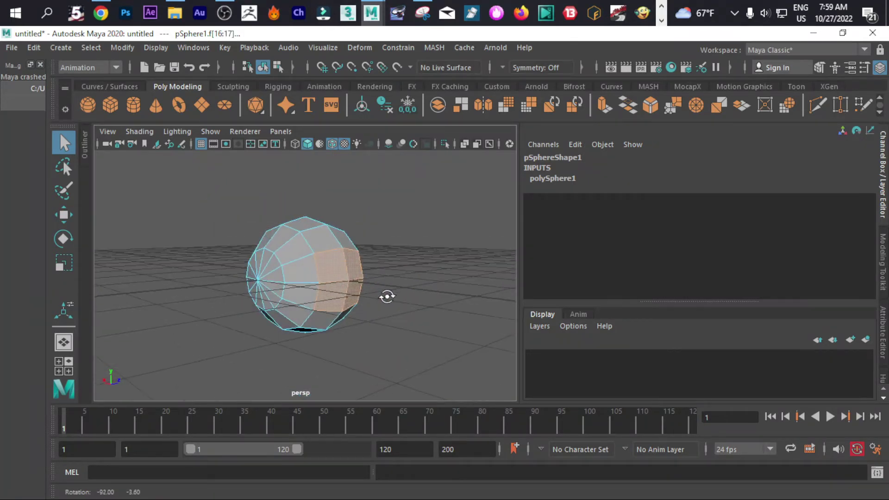
pyautogui.scroll(5, 368, 300)
pyautogui.keyDown('shift'); pyautogui.click(299, 264); pyautogui.keyUp('shift')
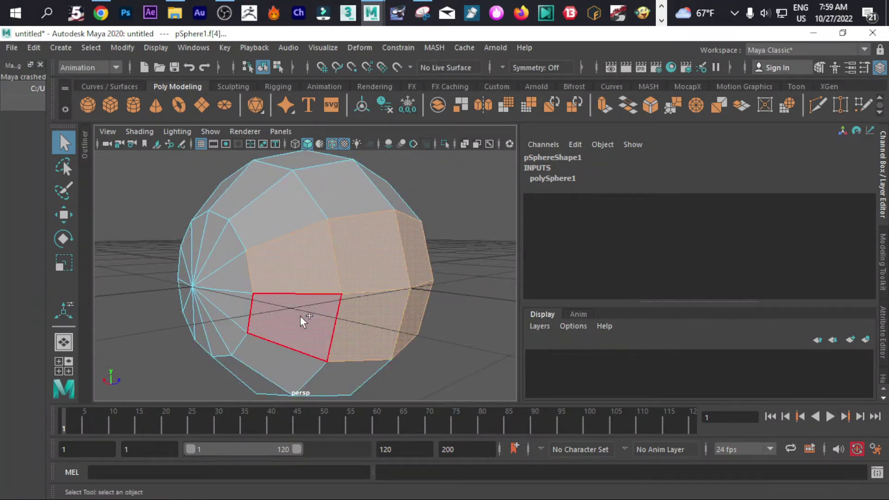
pyautogui.keyDown('shift'); pyautogui.click(300, 316); pyautogui.keyUp('shift')
pyautogui.keyDown('shift'); pyautogui.click(229, 295); pyautogui.keyUp('shift')
pyautogui.keyDown('shift'); pyautogui.click(237, 278); pyautogui.keyUp('shift')
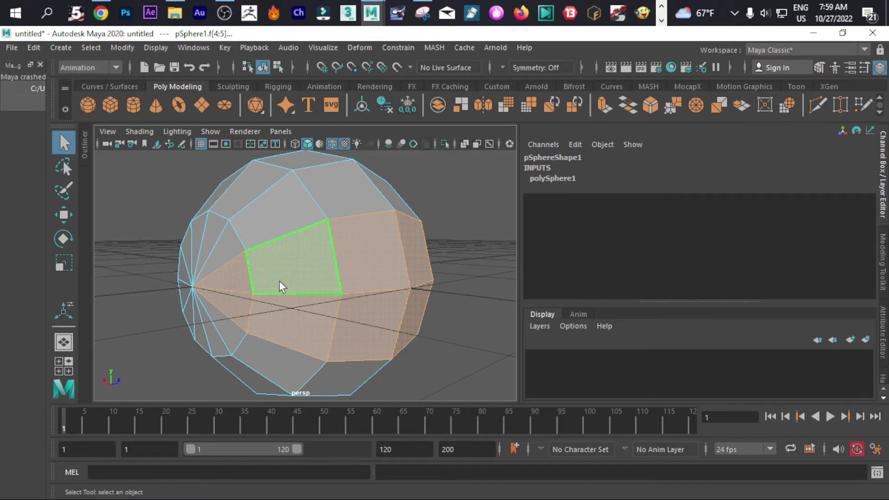
pyautogui.scroll(-5, 269, 292)
pyautogui.scroll(5, 254, 297)
pyautogui.keyDown('alt'); pyautogui.moveTo(278, 298); pyautogui.dragTo(735, 293); pyautogui.keyUp('alt')
pyautogui.scroll(6, 362, 315)
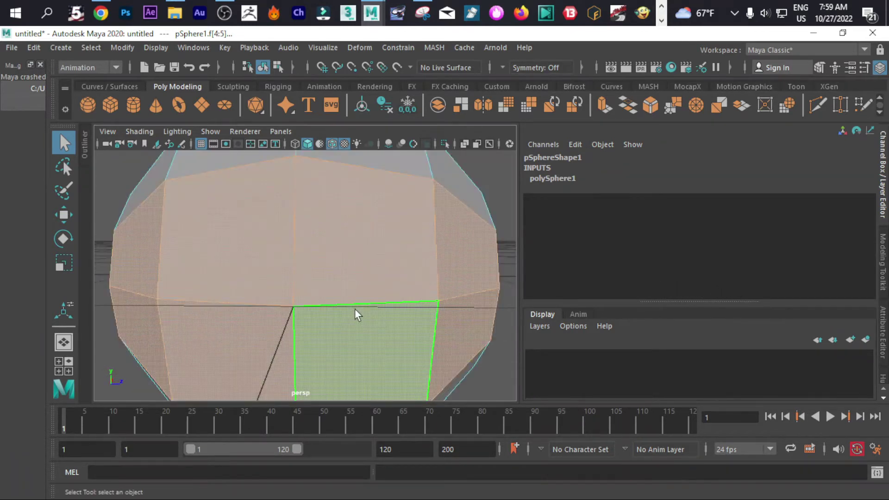
pyautogui.scroll(-3, 354, 308)
pyautogui.click(355, 308)
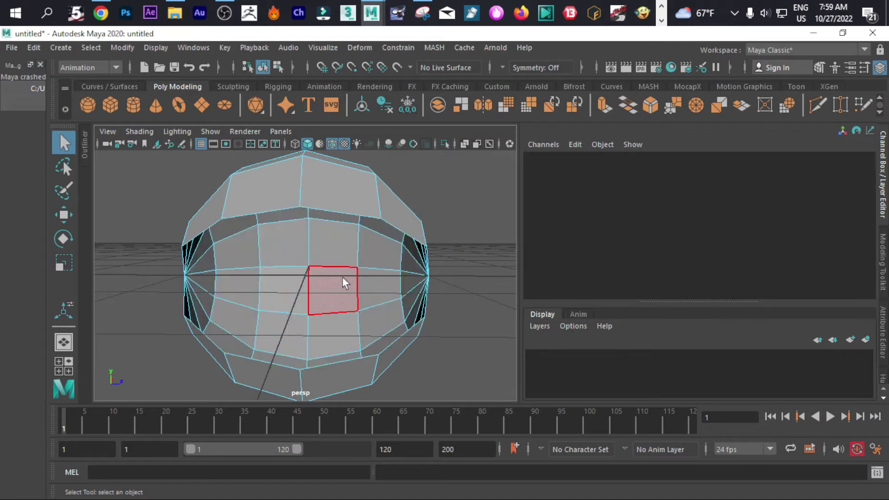
# Extrude the border edge loop of the opening and scale the new edges inward to about 0.88 in Y and Z
pyautogui.rightClick(334, 212)
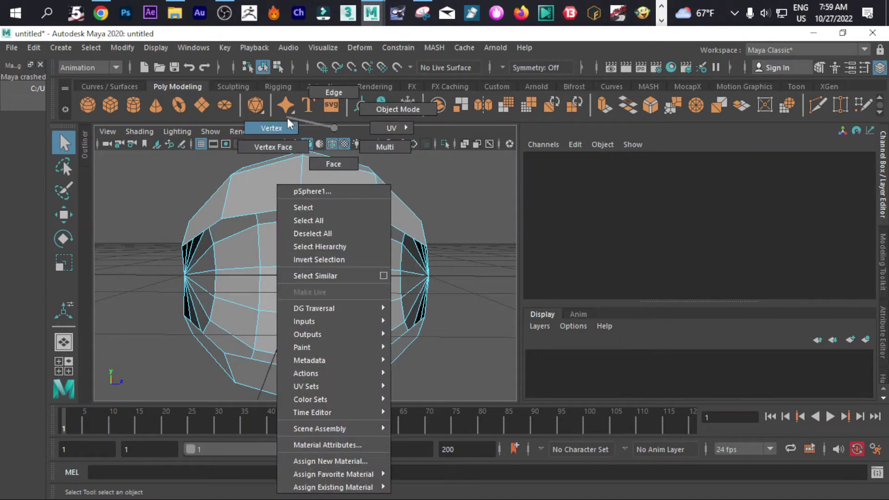
pyautogui.click(334, 89)
pyautogui.doubleClick(353, 212)
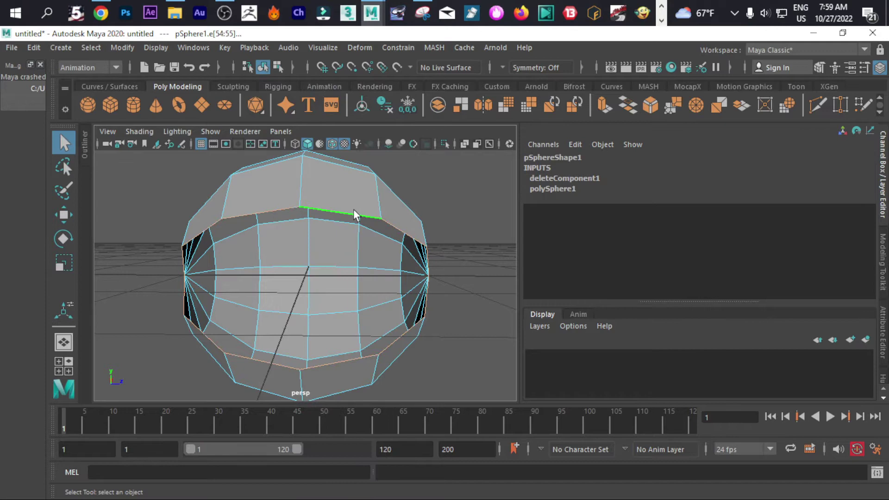
pyautogui.hotkey('ctrl', 'e')
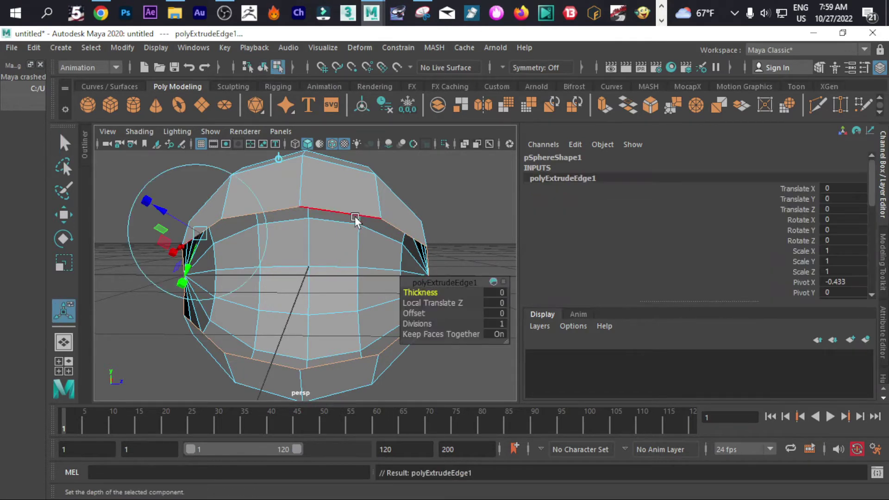
pyautogui.press('r')
pyautogui.moveTo(301, 289); pyautogui.dragTo(269, 310)
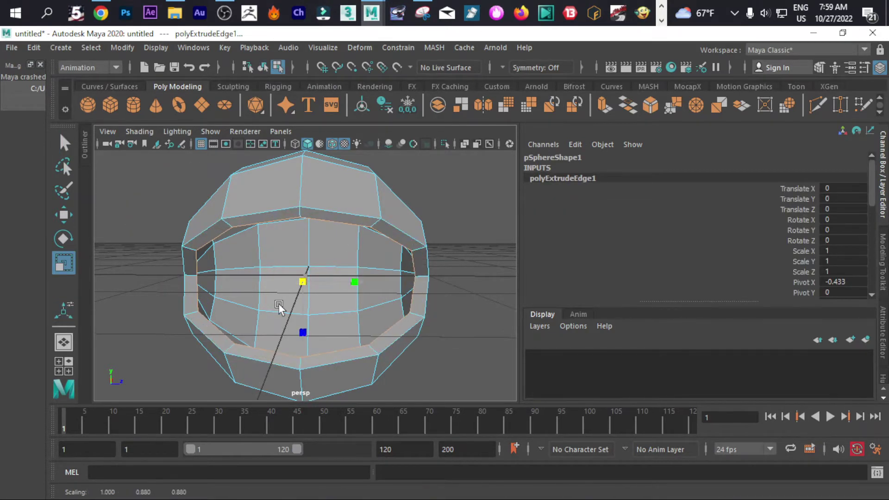
# Move the extruded edge loop slightly along X into the sphere, and return to object mode with nothing selected
pyautogui.keyDown('alt'); pyautogui.moveTo(234, 337); pyautogui.dragTo(399, 345); pyautogui.keyUp('alt')
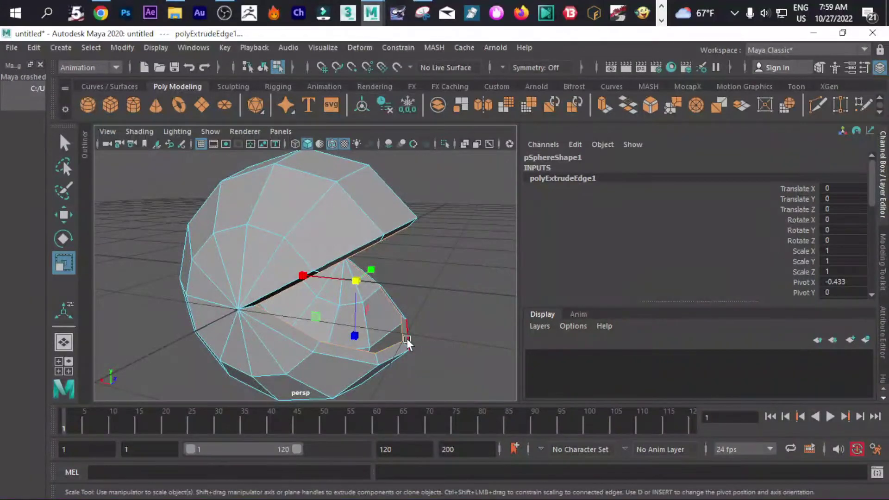
pyautogui.press('w')
pyautogui.moveTo(302, 276); pyautogui.dragTo(290, 277)
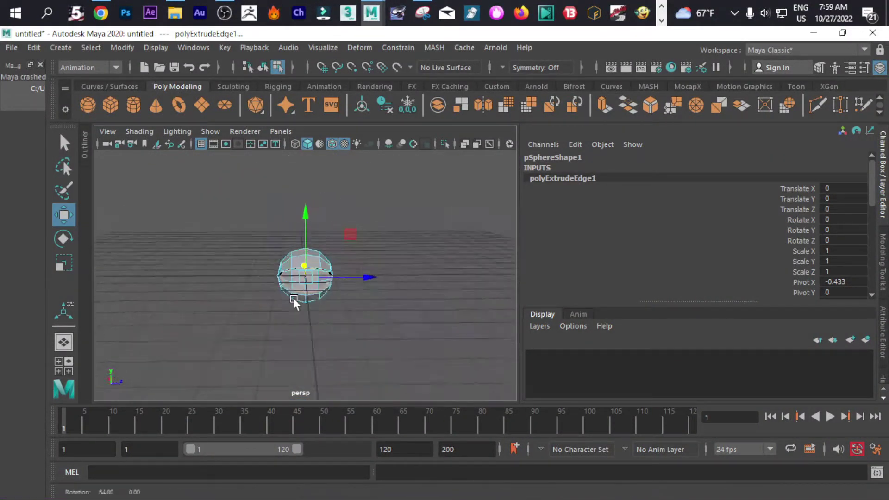
pyautogui.keyDown('alt'); pyautogui.moveTo(293, 298); pyautogui.dragTo(306, 299); pyautogui.keyUp('alt')
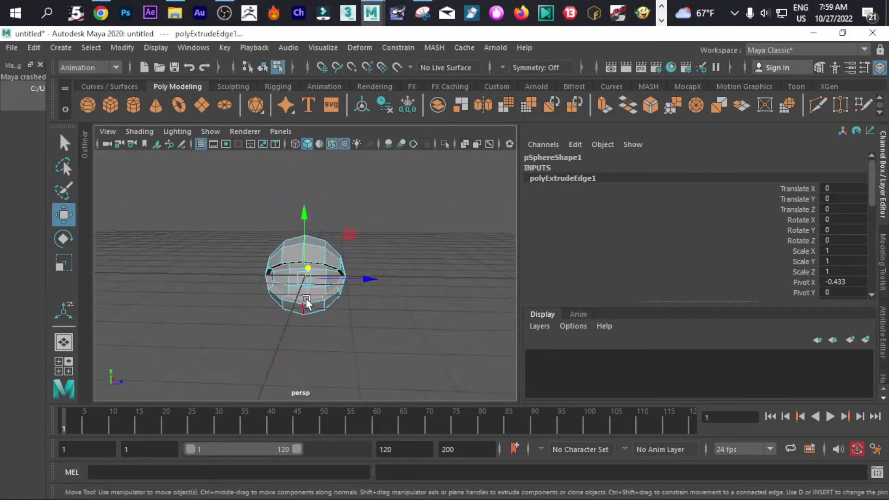
pyautogui.press('f')
pyautogui.moveTo(337, 285); pyautogui.dragTo(408, 98, button='right')
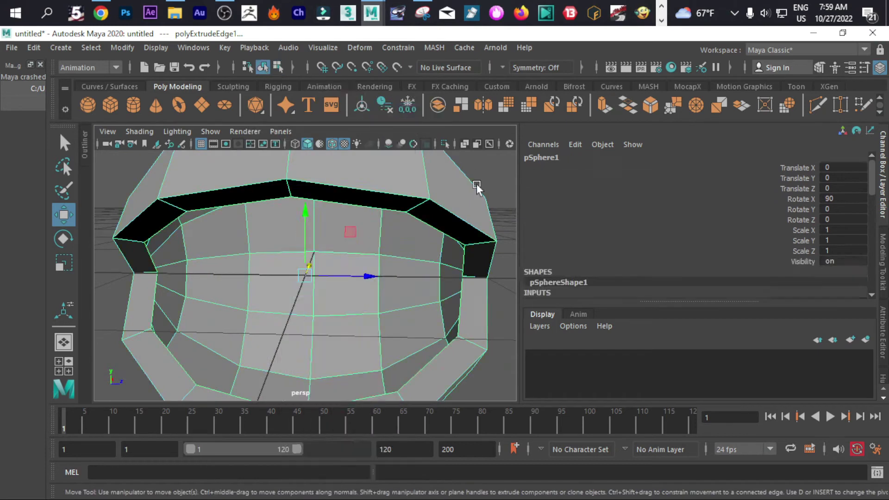
pyautogui.click(491, 186)
# Duplicate the opened sphere and move the copy beside the original to Translate Z 2.55
pyautogui.scroll(-6, 325, 271)
pyautogui.scroll(3, 323, 259)
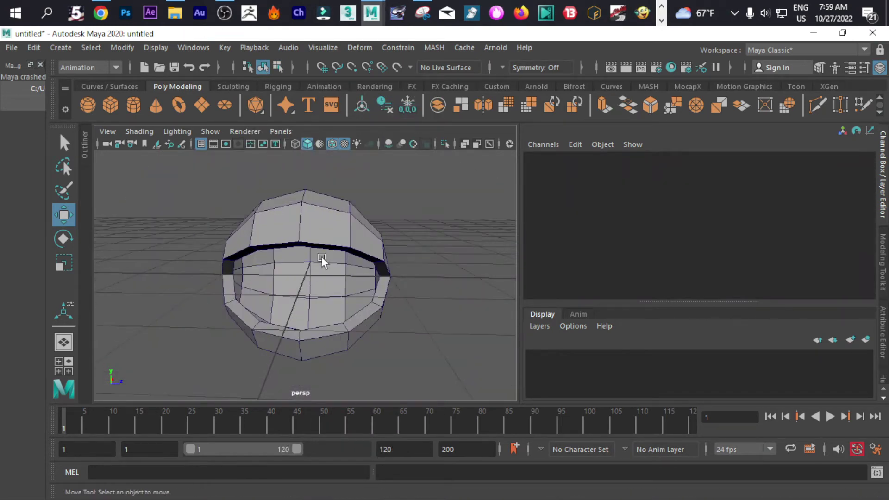
pyautogui.click(321, 257)
pyautogui.scroll(-4, 321, 259)
pyautogui.scroll(4, 324, 269)
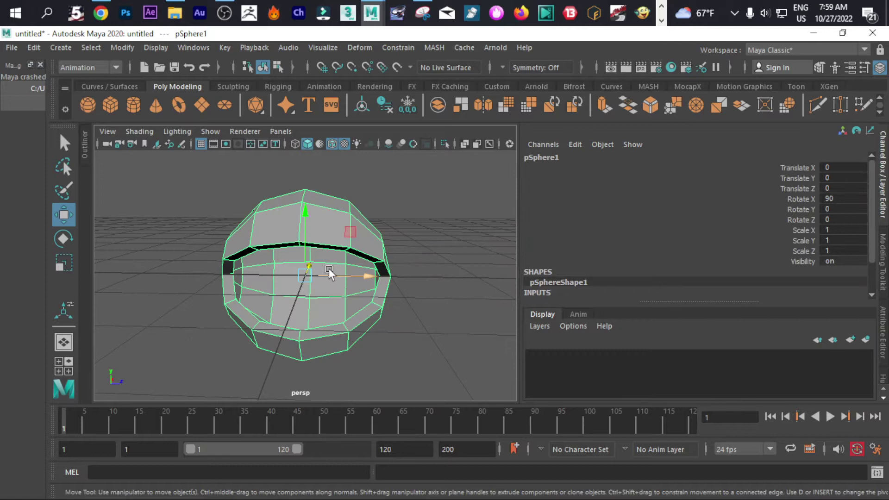
pyautogui.hotkey('ctrl', 'd')
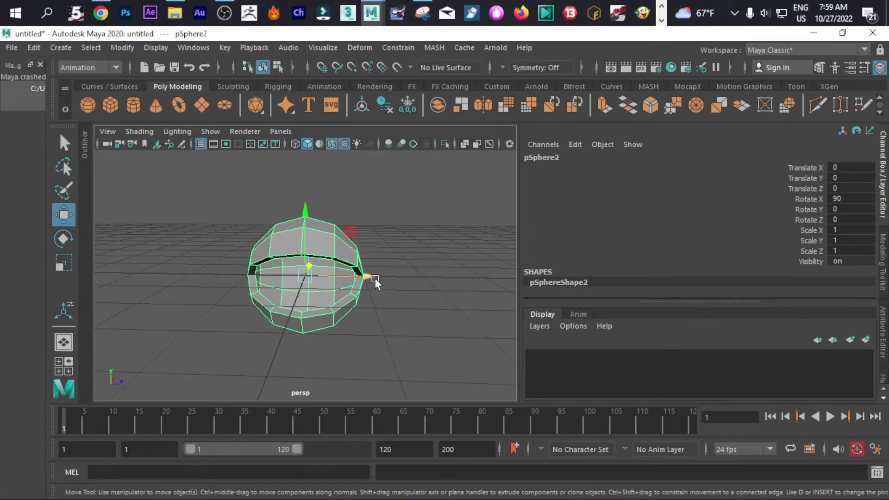
pyautogui.moveTo(374, 277); pyautogui.dragTo(530, 268)
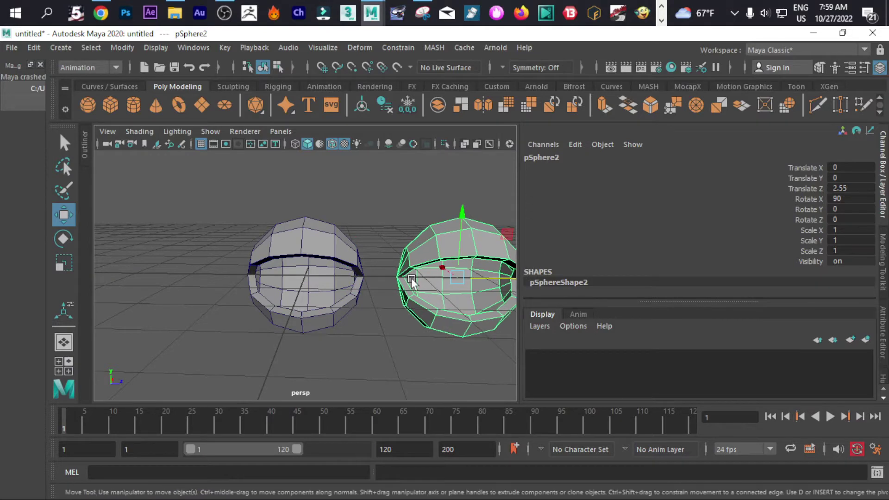
# In the front view, select the copied sphere's vertices around the opening's upper lip and move them up to about Y 0.69
pyautogui.press('space')
pyautogui.press('space')
pyautogui.scroll(6, 214, 330)
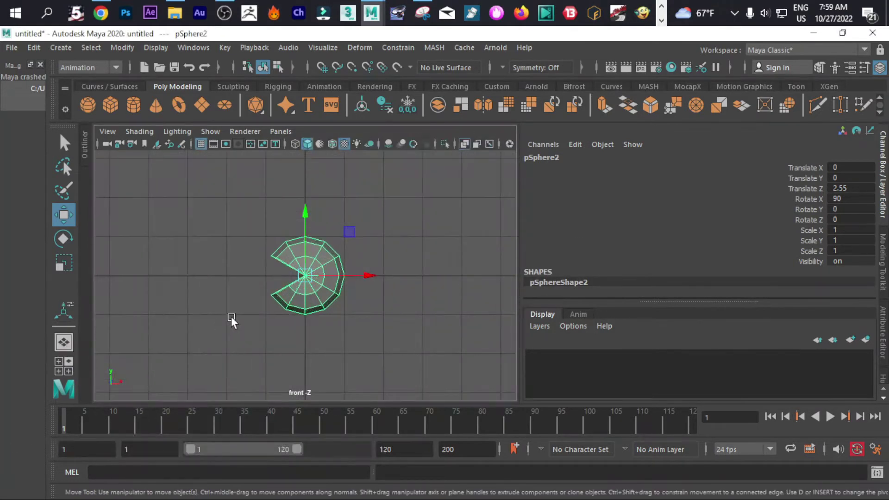
pyautogui.scroll(-7, 233, 313)
pyautogui.press('space')
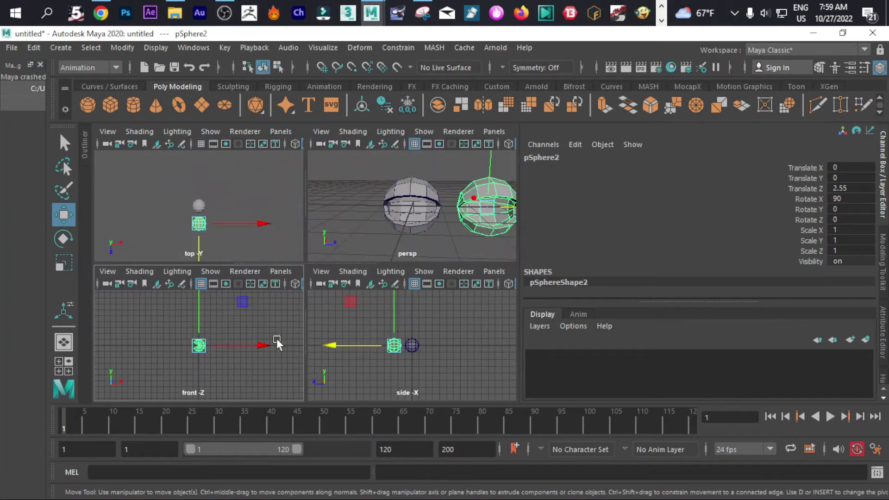
pyautogui.press('space')
pyautogui.scroll(5, 221, 344)
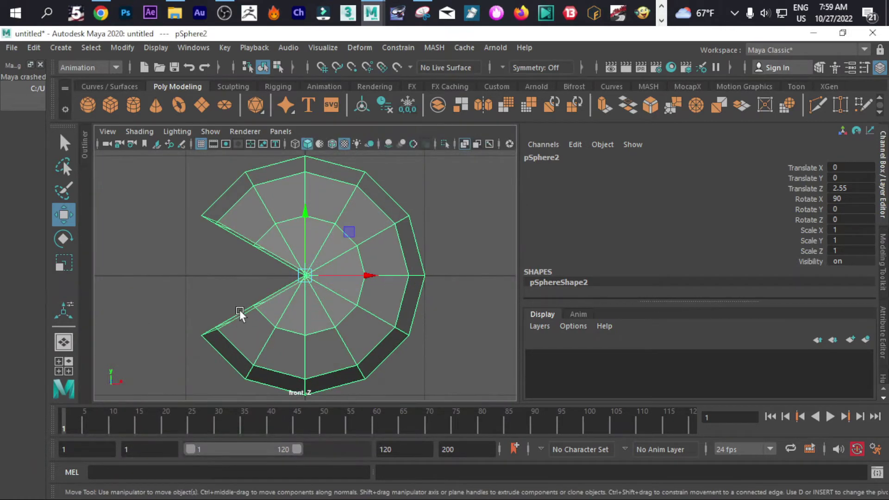
pyautogui.moveTo(263, 254); pyautogui.dragTo(195, 126, button='right')
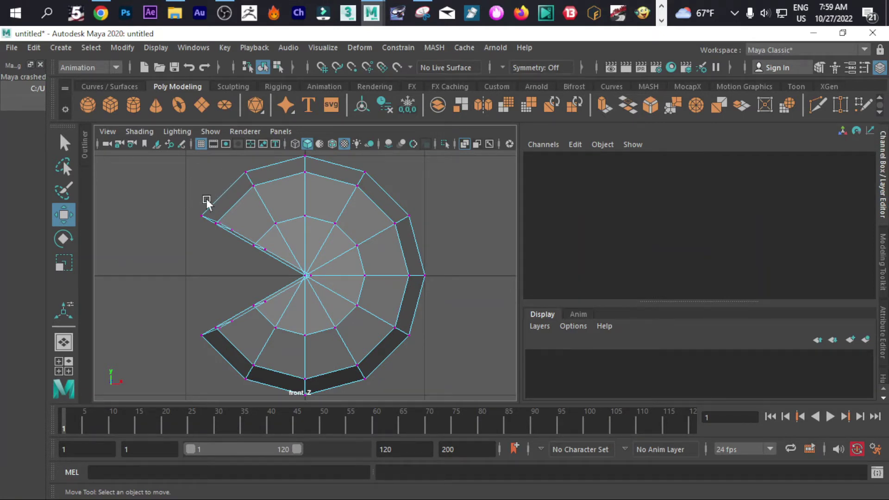
pyautogui.moveTo(198, 166); pyautogui.dragTo(295, 277)
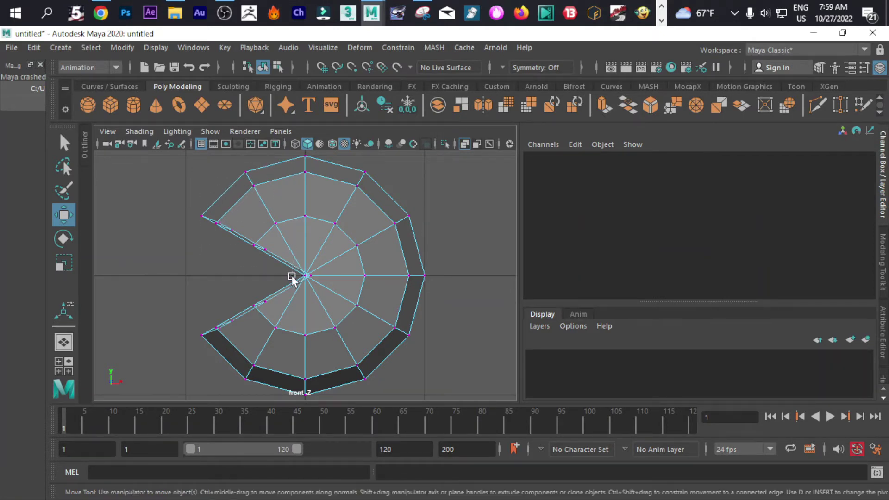
pyautogui.moveTo(238, 210)
pyautogui.mouseDown()
pyautogui.moveTo(251, 196)
pyautogui.moveTo(241, 192)
pyautogui.moveTo(251, 198)
pyautogui.moveTo(243, 199)
pyautogui.mouseUp()
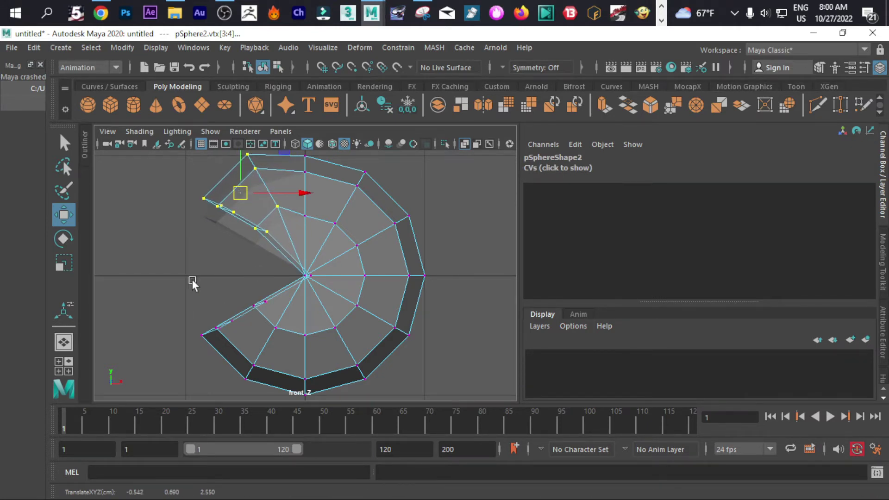
# Select the vertices around the copy's lower lip, move them down to about Y -0.663, and rotate them slightly
pyautogui.moveTo(193, 279); pyautogui.dragTo(286, 394)
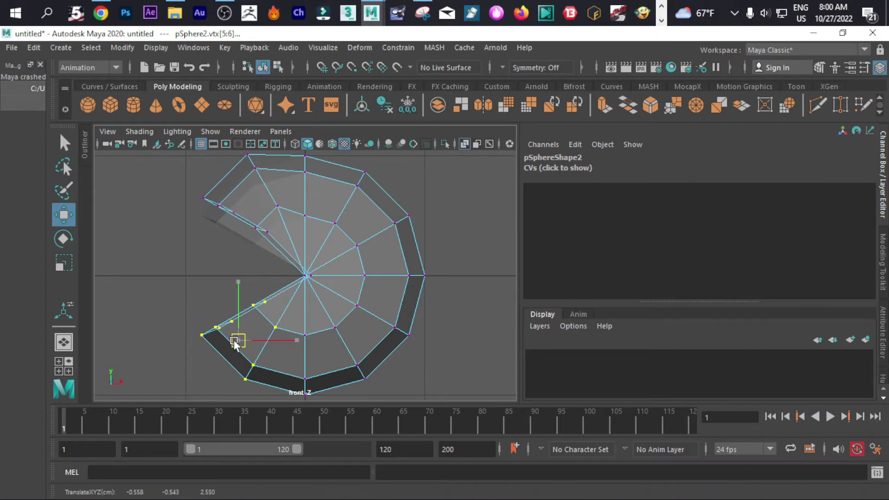
pyautogui.moveTo(235, 342); pyautogui.dragTo(246, 362)
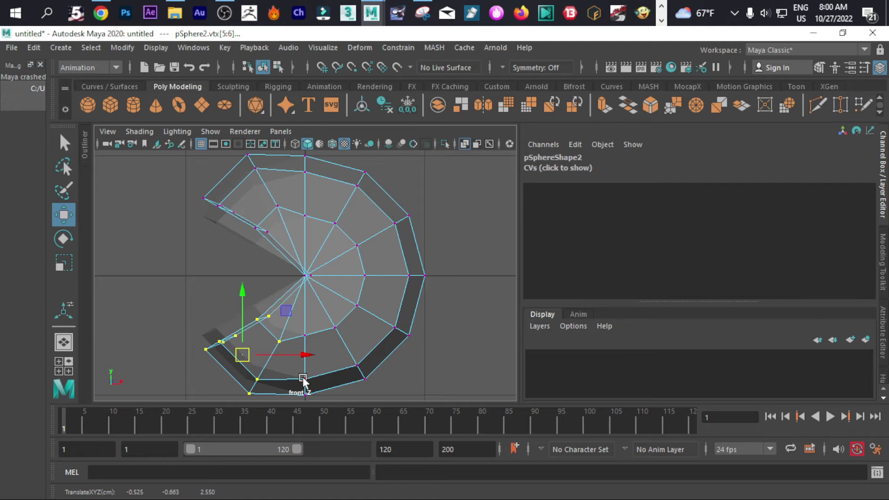
pyautogui.press('e')
pyautogui.moveTo(304, 351); pyautogui.dragTo(304, 343)
pyautogui.moveTo(304, 343); pyautogui.dragTo(303, 332)
pyautogui.click(257, 364)
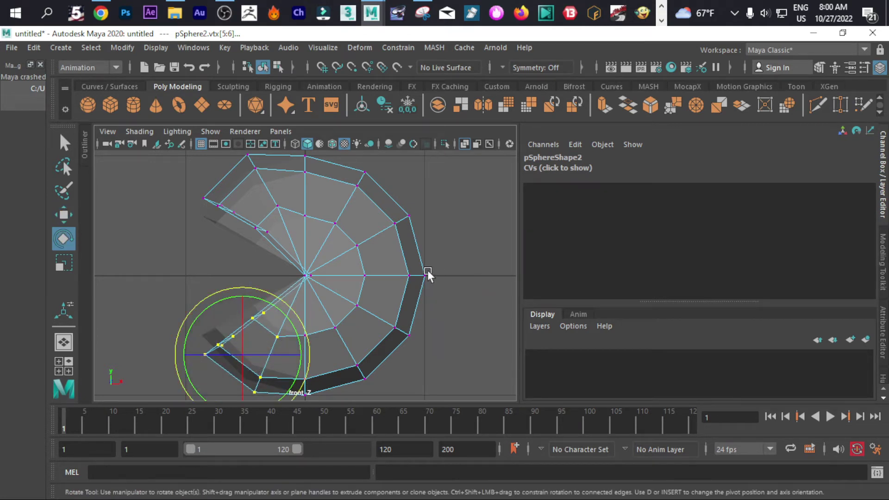
# Reselect the copy's upper-lip vertices without the outer corner and move them slightly up and inward to about X -0.515, Y 0.558
pyautogui.moveTo(196, 182); pyautogui.dragTo(282, 254)
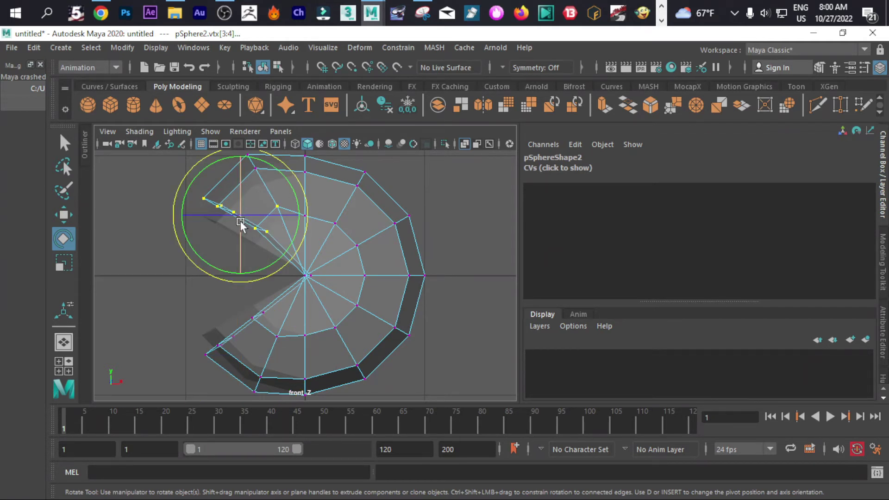
pyautogui.press('w')
pyautogui.moveTo(240, 220); pyautogui.dragTo(243, 214)
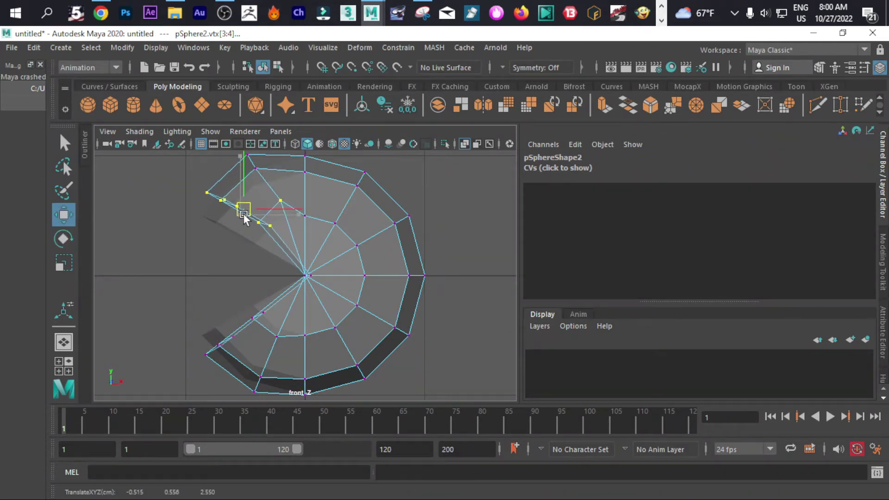
# Move the copy's upper outer corner vertices to about X -0.369, Y 0.971, and nudge the inner vertex above the centre slightly upward
pyautogui.keyDown('alt'); pyautogui.moveTo(415, 242); pyautogui.dragTo(397, 293, button='middle'); pyautogui.keyUp('alt')
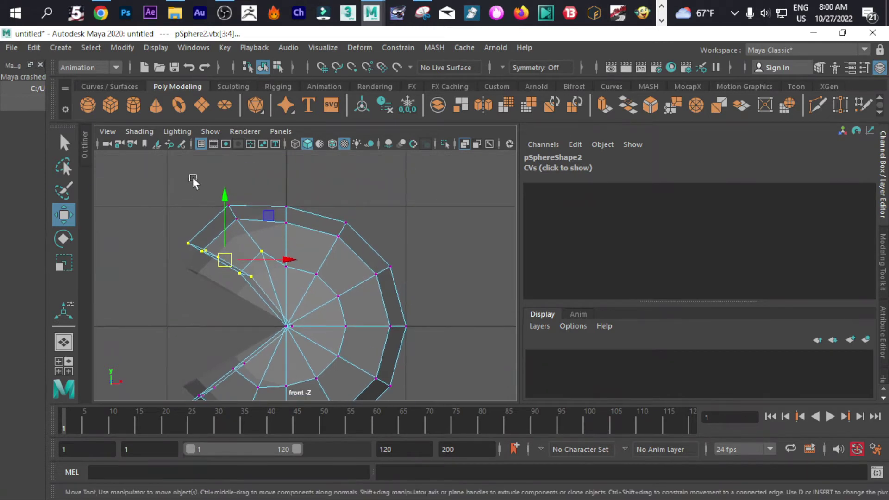
pyautogui.moveTo(192, 178); pyautogui.dragTo(243, 213)
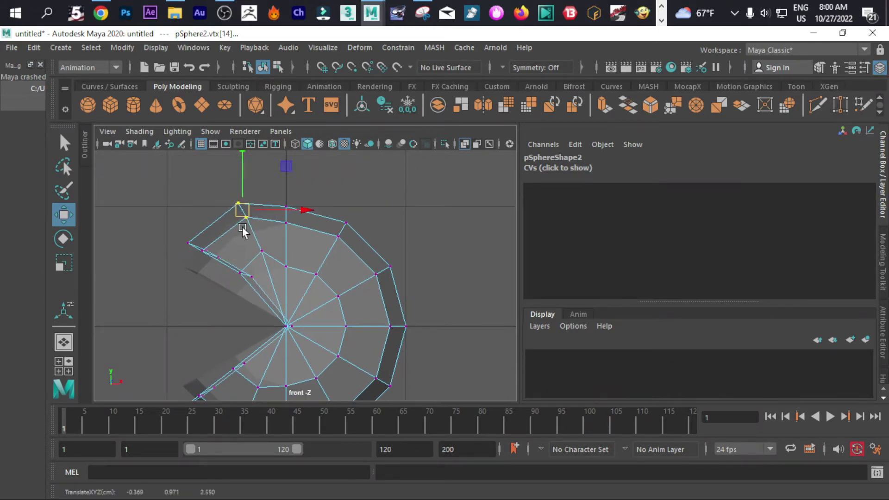
pyautogui.click(285, 266)
pyautogui.moveTo(288, 264); pyautogui.dragTo(292, 255)
# Return to the perspective view, put the copied sphere back in object mode, and clear the selection
pyautogui.scroll(-6, 296, 277)
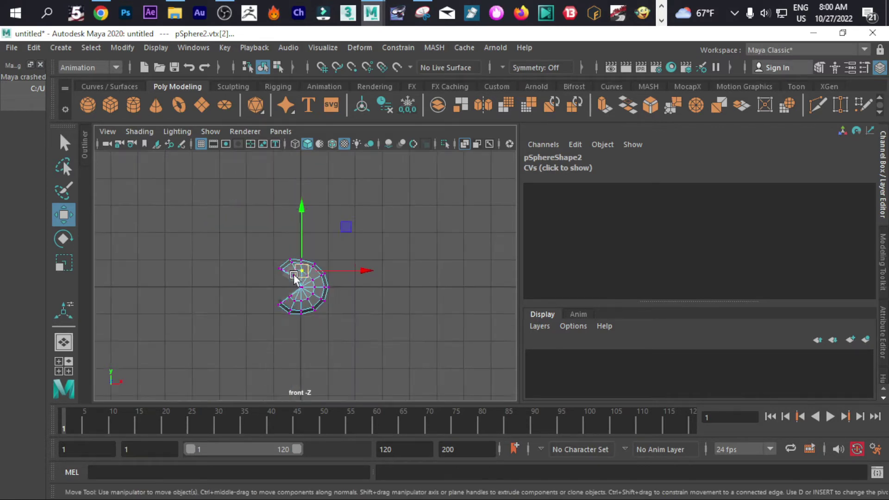
pyautogui.scroll(3, 296, 278)
pyautogui.press('space')
pyautogui.press('space')
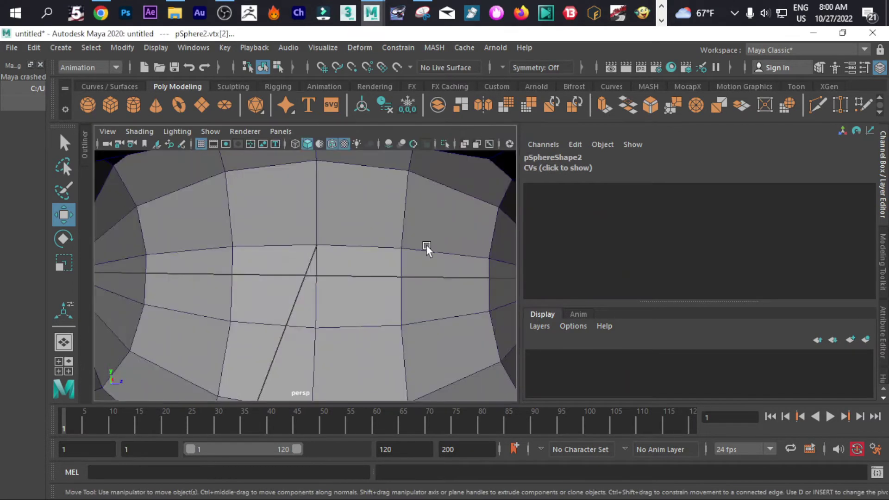
pyautogui.scroll(-7, 427, 247)
pyautogui.moveTo(402, 287)
pyautogui.keyDown('alt'); pyautogui.mouseDown()
pyautogui.moveTo(450, 305)
pyautogui.moveTo(462, 290)
pyautogui.moveTo(391, 283)
pyautogui.mouseUp(); pyautogui.keyUp('alt')
pyautogui.scroll(-7, 462, 289)
pyautogui.scroll(7, 390, 284)
pyautogui.rightClick(433, 284)
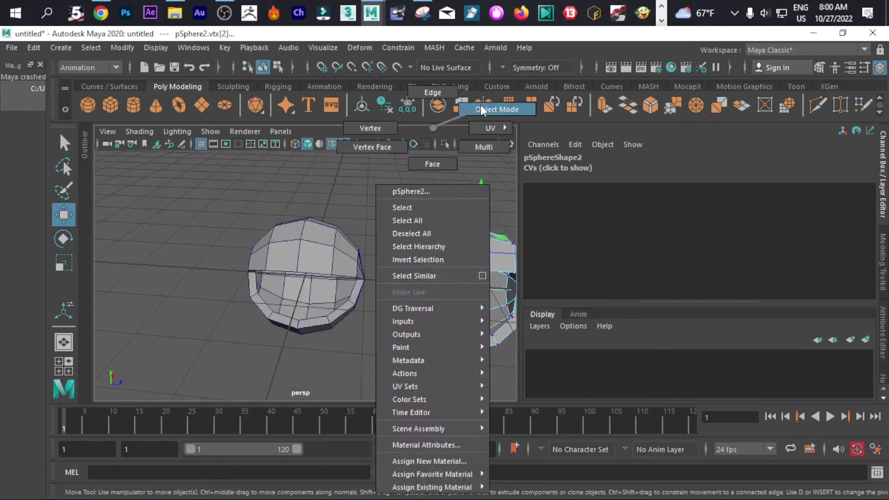
pyautogui.click(497, 109)
pyautogui.click(424, 197)
pyautogui.scroll(-4, 419, 240)
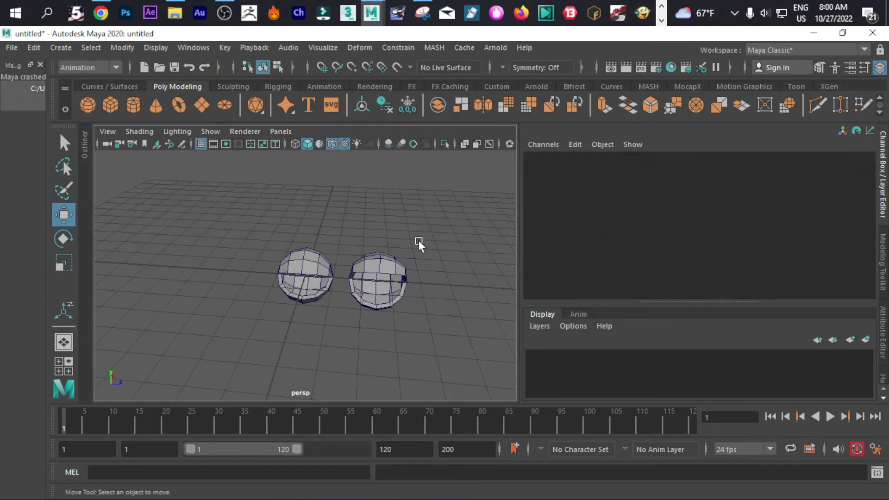
# Create a blend shape named eye with the copied sphere as target and the original sphere as base
pyautogui.click(402, 270)
pyautogui.keyDown('shift'); pyautogui.click(310, 258); pyautogui.keyUp('shift')
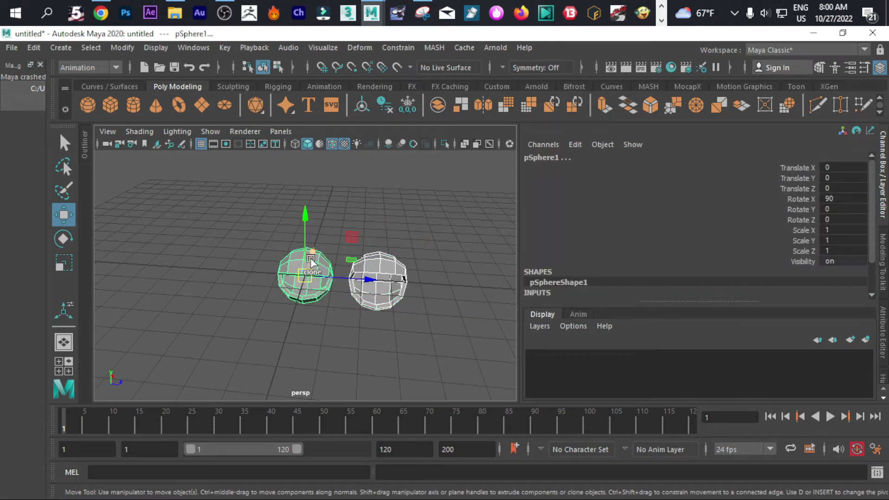
pyautogui.click(361, 50)
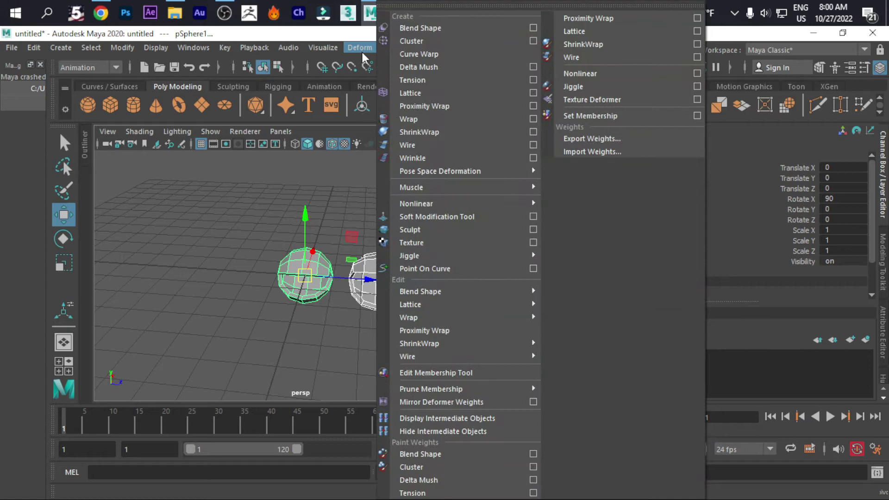
pyautogui.click(534, 27)
pyautogui.click(531, 193)
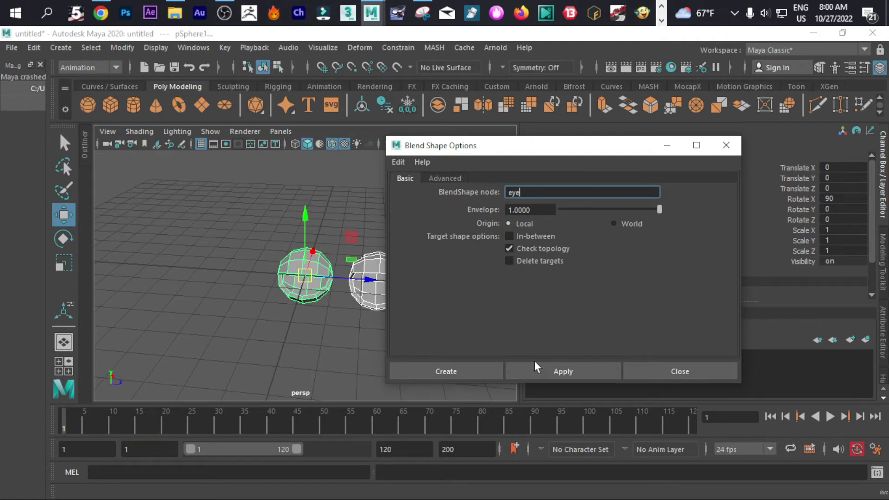
pyautogui.click(474, 371)
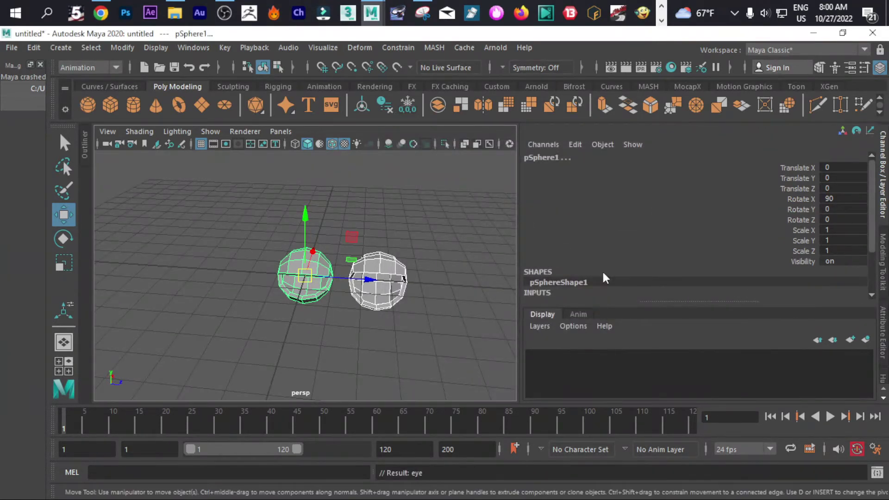
pyautogui.press('5')
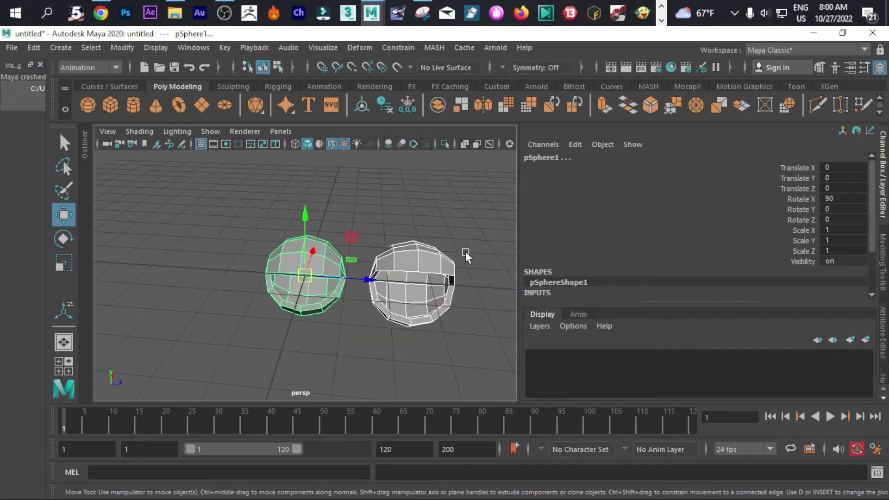
# Add the copied sphere to a new display layer and hide that layer
pyautogui.scroll(2, 466, 252)
pyautogui.click(475, 209)
pyautogui.click(440, 262)
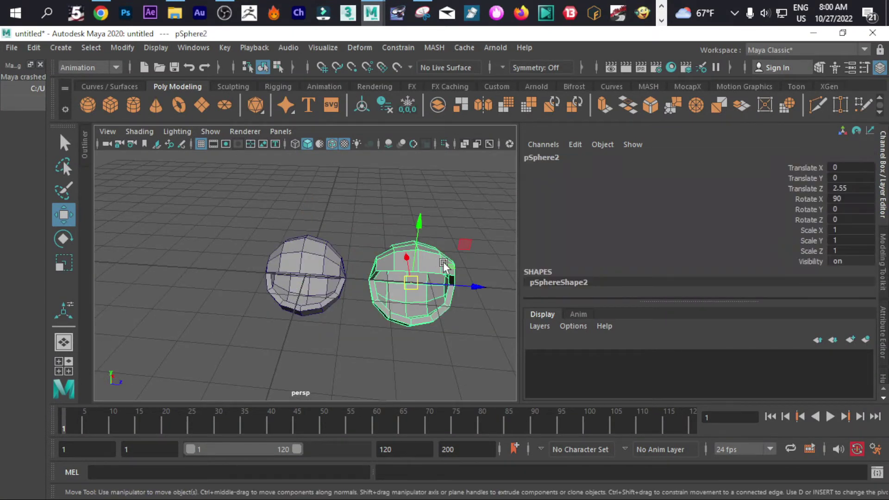
pyautogui.click(545, 328)
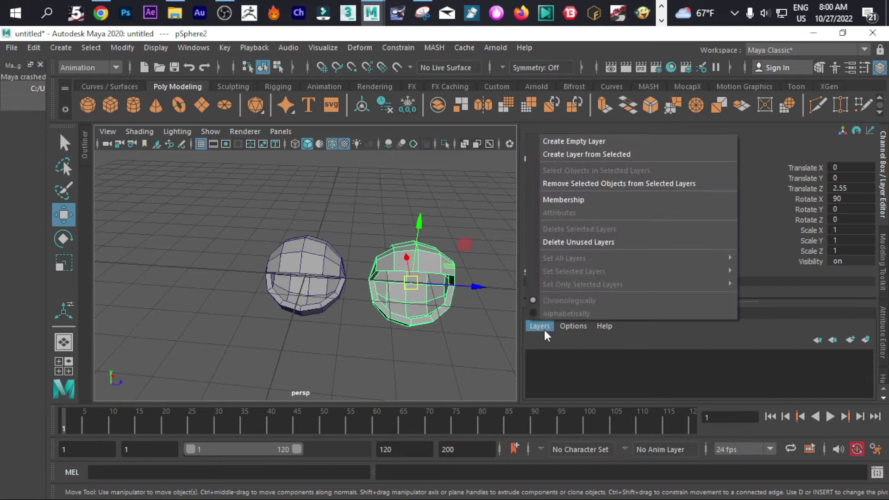
pyautogui.click(598, 153)
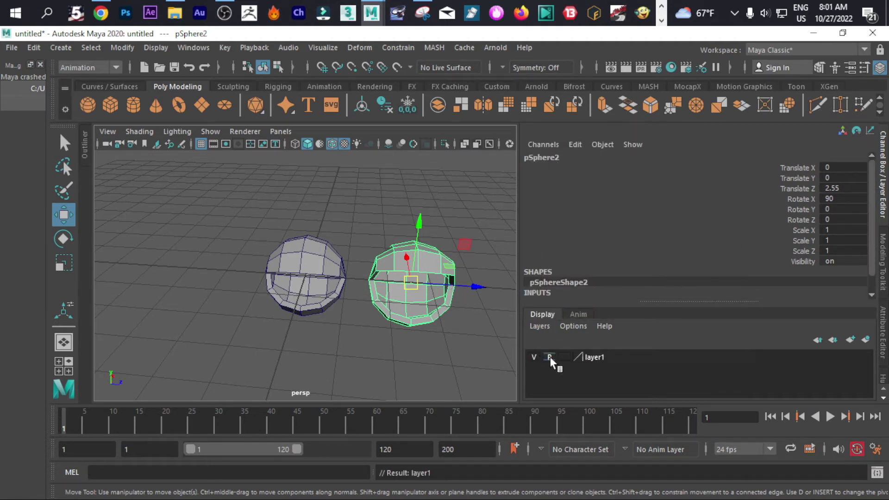
pyautogui.click(536, 356)
pyautogui.click(415, 318)
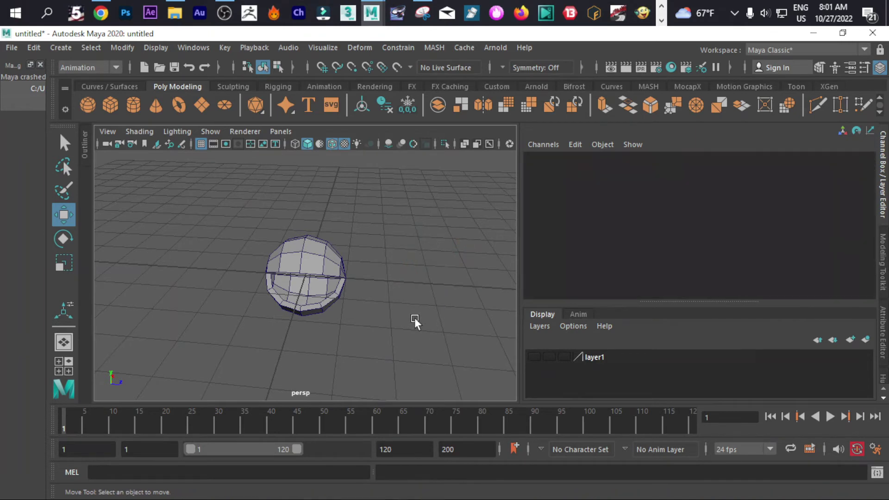
# Select the original sphere and set the pSphere2 weight of its eye blend shape to 1
pyautogui.press('f')
pyautogui.click(328, 251)
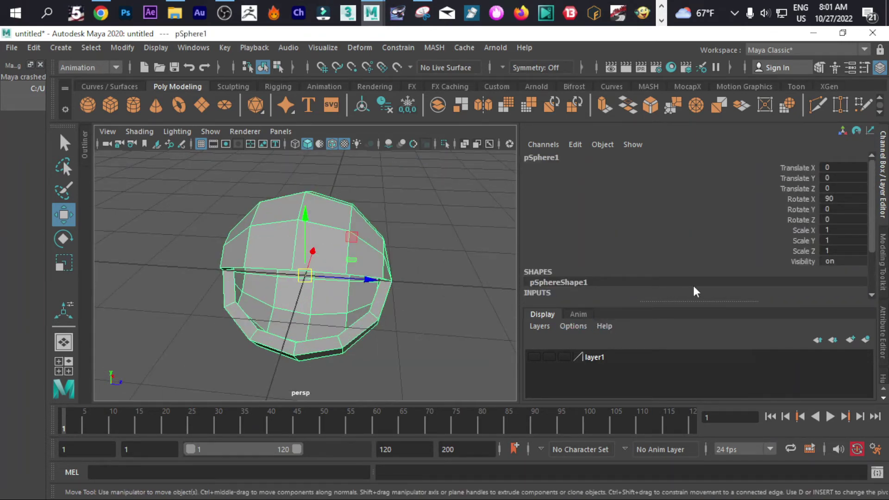
pyautogui.scroll(-2, 870, 270)
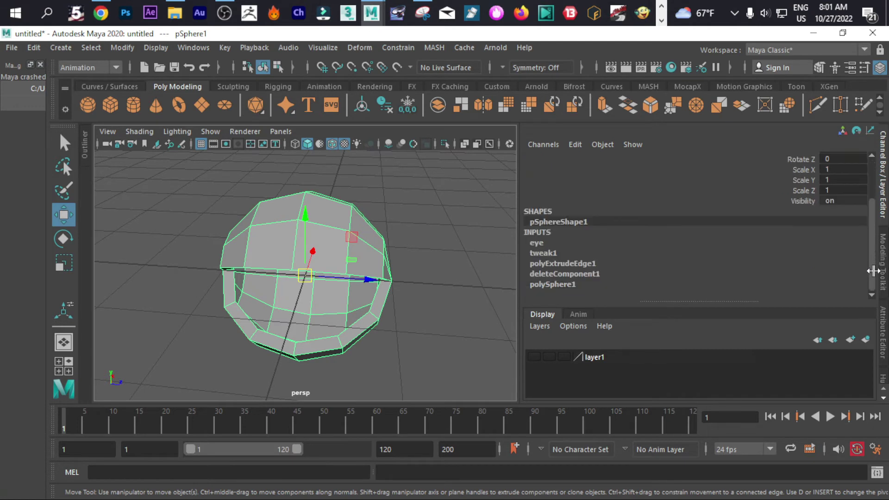
pyautogui.click(560, 245)
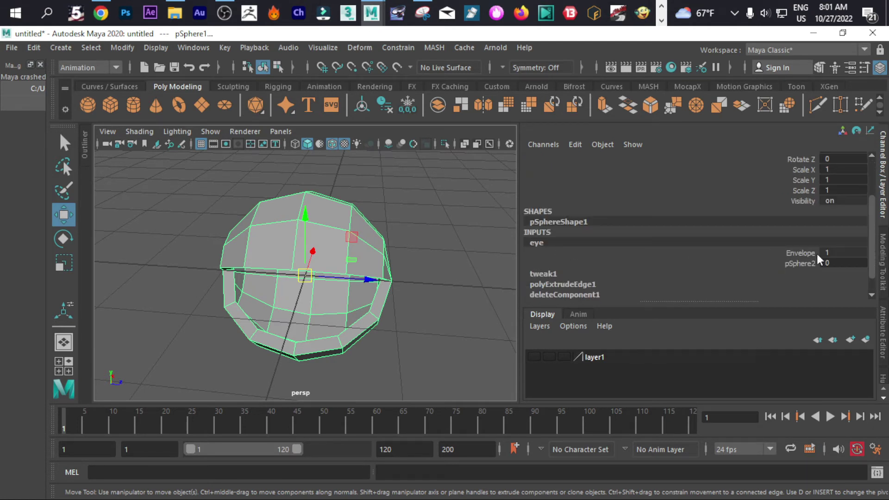
pyautogui.moveTo(821, 263); pyautogui.dragTo(843, 263)
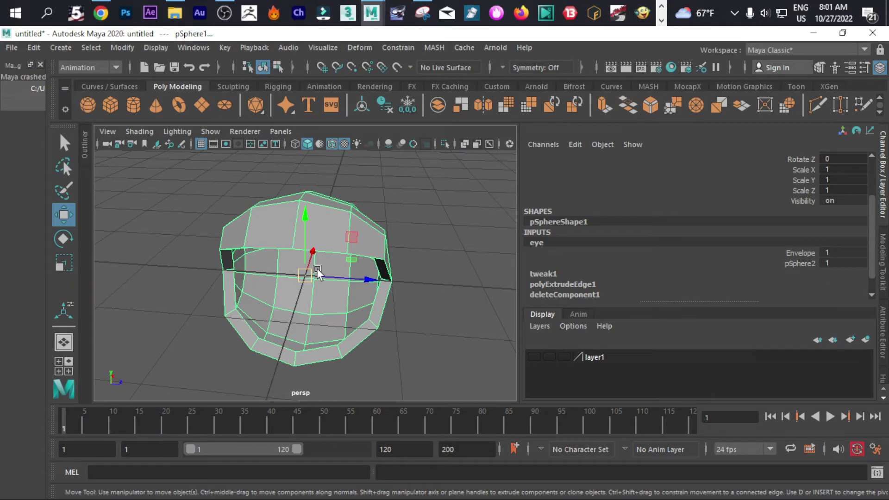
# Enter vertex mode on the original sphere and select the upper lid's edge vertices in the front view
pyautogui.moveTo(337, 243); pyautogui.dragTo(281, 131, button='right')
pyautogui.press('space')
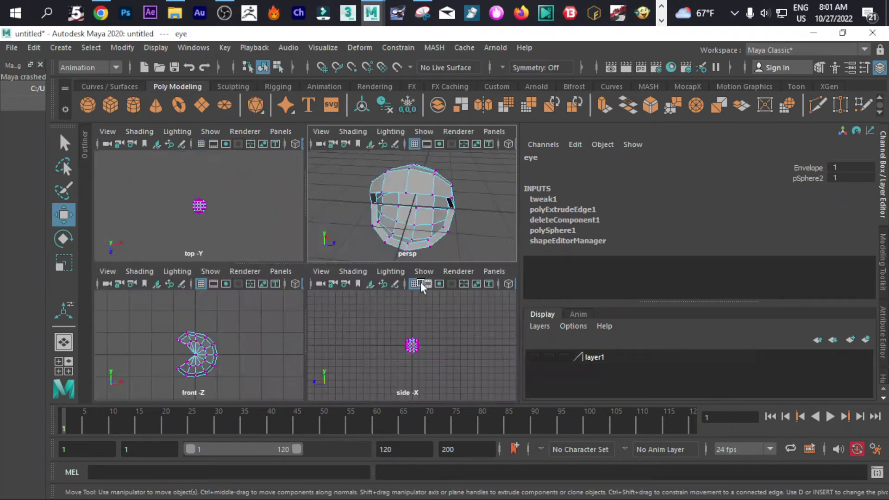
pyautogui.press('space')
pyautogui.scroll(5, 199, 332)
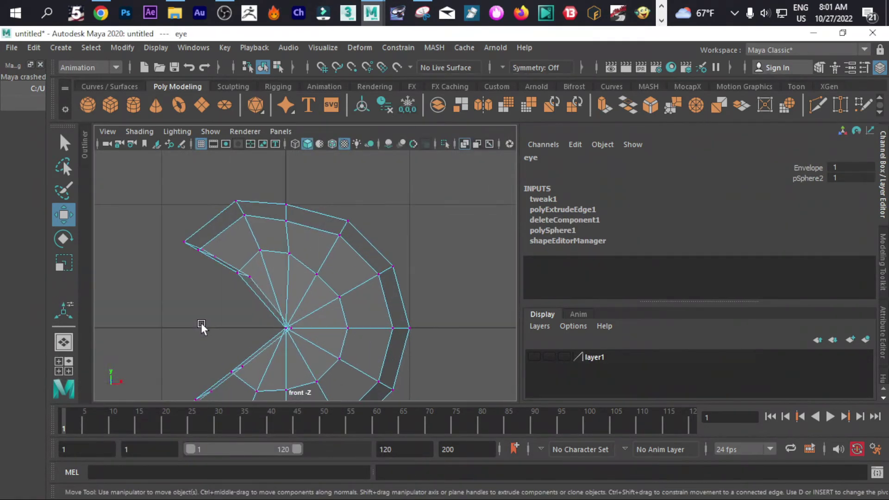
pyautogui.moveTo(162, 219); pyautogui.dragTo(227, 282)
pyautogui.scroll(-5, 228, 282)
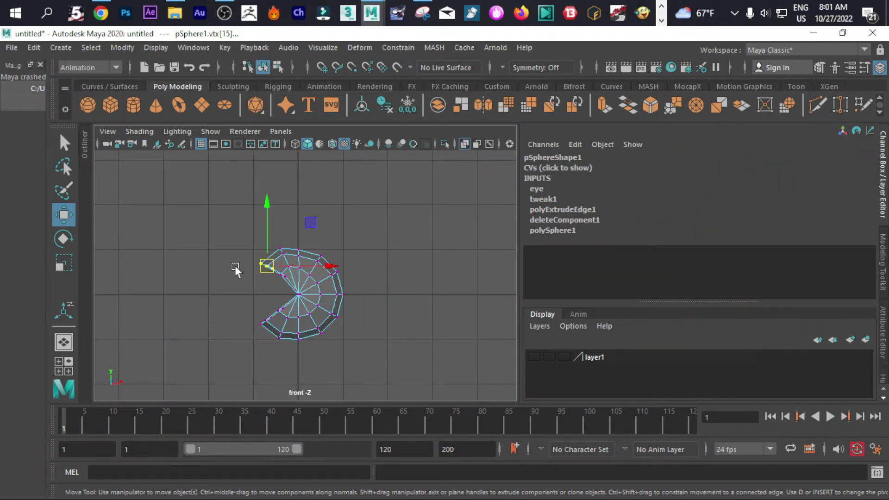
pyautogui.scroll(3, 231, 267)
pyautogui.keyDown('shift'); pyautogui.moveTo(275, 286); pyautogui.dragTo(237, 274); pyautogui.keyUp('shift')
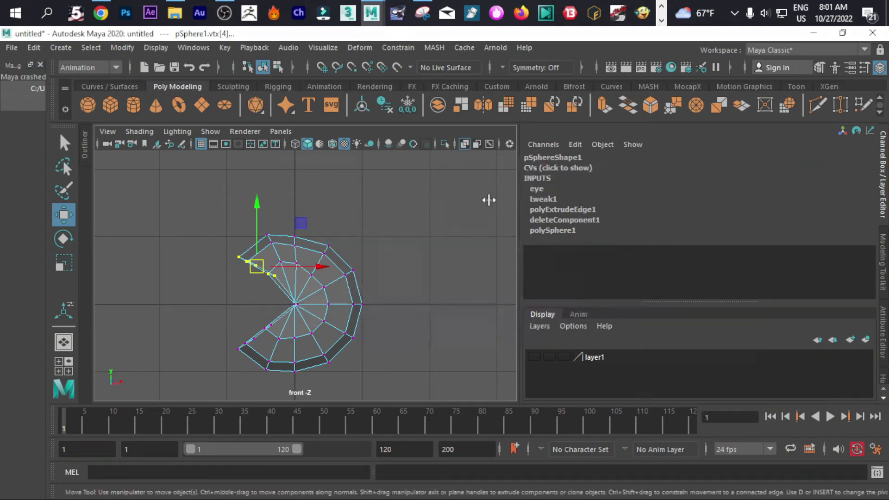
# Examine the selected upper-lid vertices from the side in the perspective view
pyautogui.press('space')
pyautogui.press('space')
pyautogui.keyDown('alt'); pyautogui.moveTo(413, 225); pyautogui.dragTo(338, 246); pyautogui.keyUp('alt')
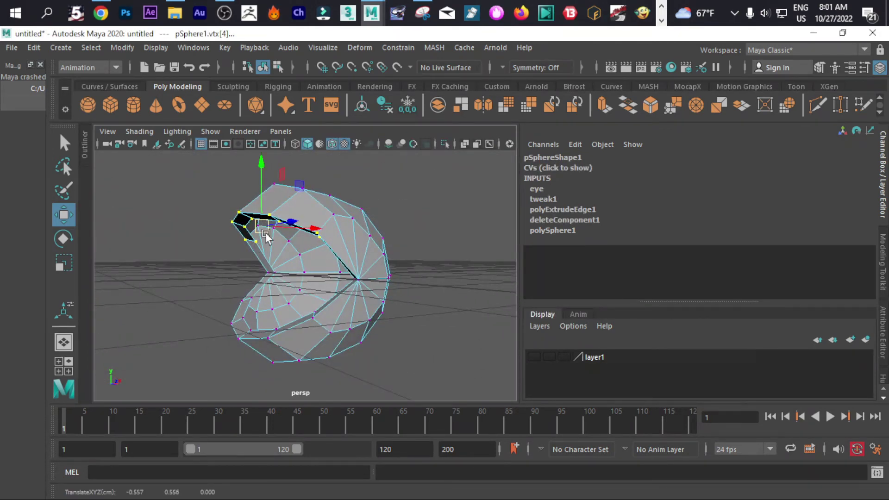
pyautogui.keyDown('alt'); pyautogui.moveTo(264, 236); pyautogui.dragTo(243, 271); pyautogui.keyUp('alt')
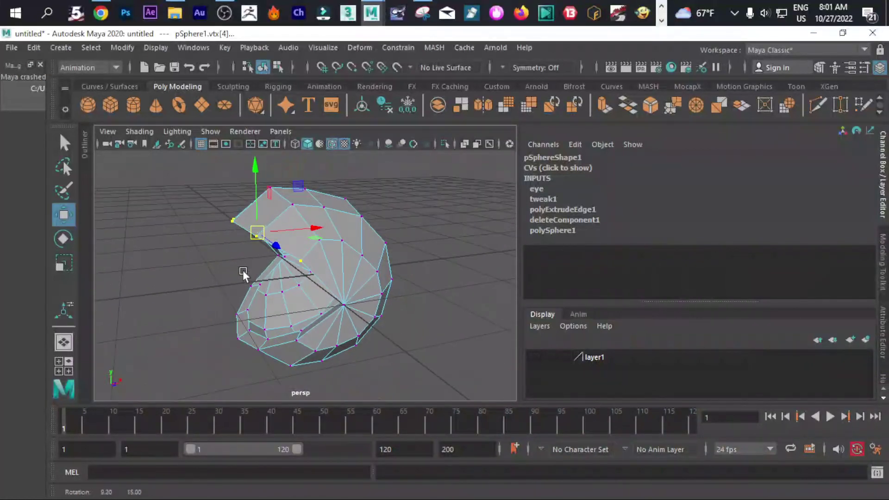
pyautogui.click(255, 179)
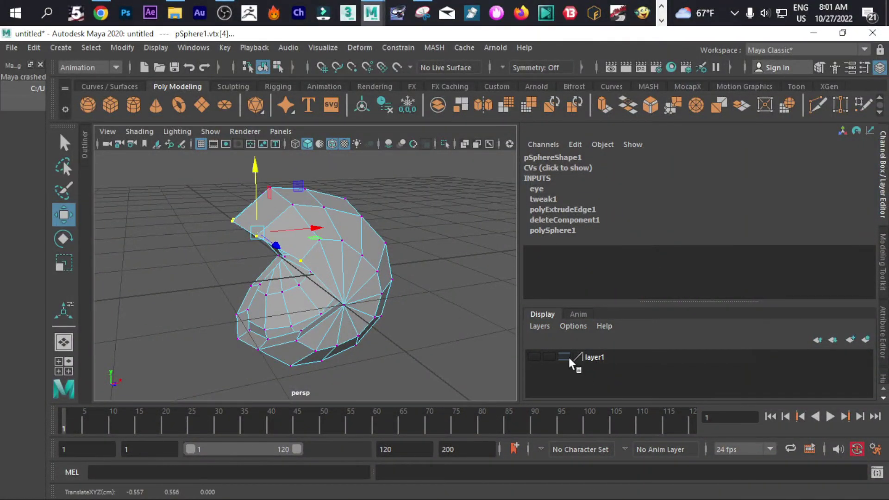
pyautogui.click(257, 233)
# Make the copied sphere's display layer visible and switch it from reference to normal display so its mesh is selectable
pyautogui.click(534, 357)
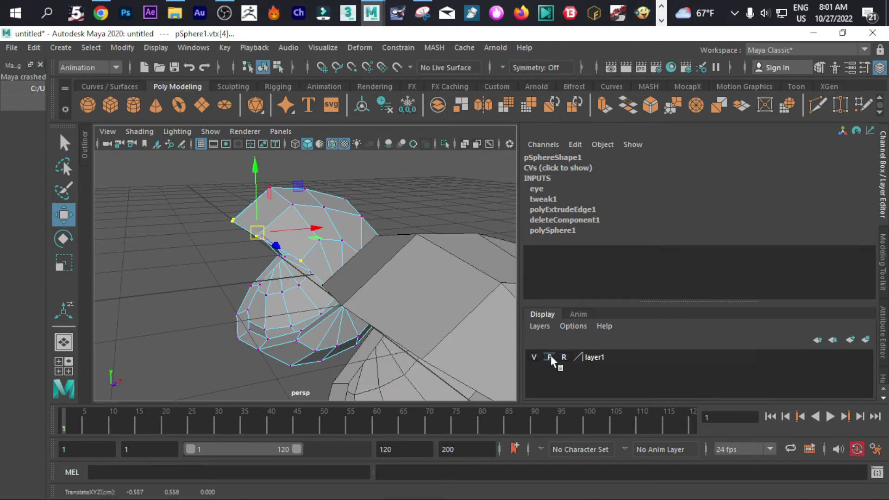
pyautogui.click(260, 237)
pyautogui.click(226, 251)
pyautogui.moveTo(223, 209); pyautogui.dragTo(224, 235)
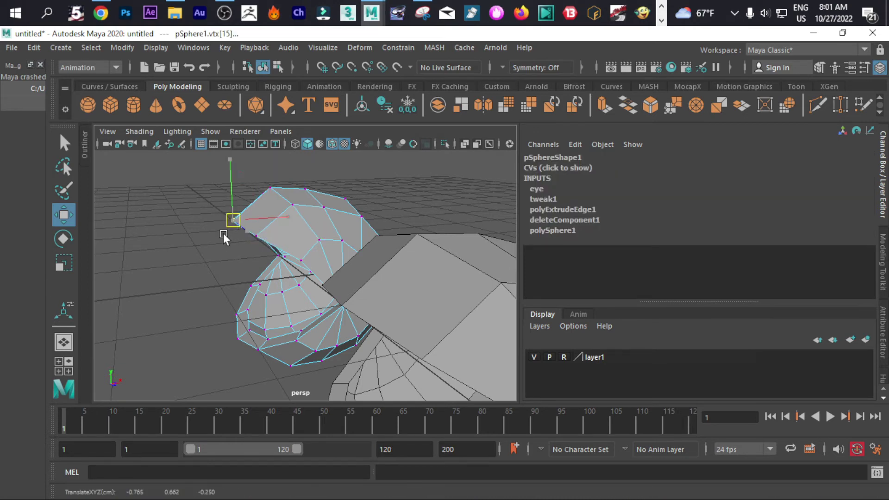
pyautogui.scroll(-5, 238, 275)
pyautogui.keyDown('alt'); pyautogui.moveTo(239, 274); pyautogui.dragTo(339, 306); pyautogui.keyUp('alt')
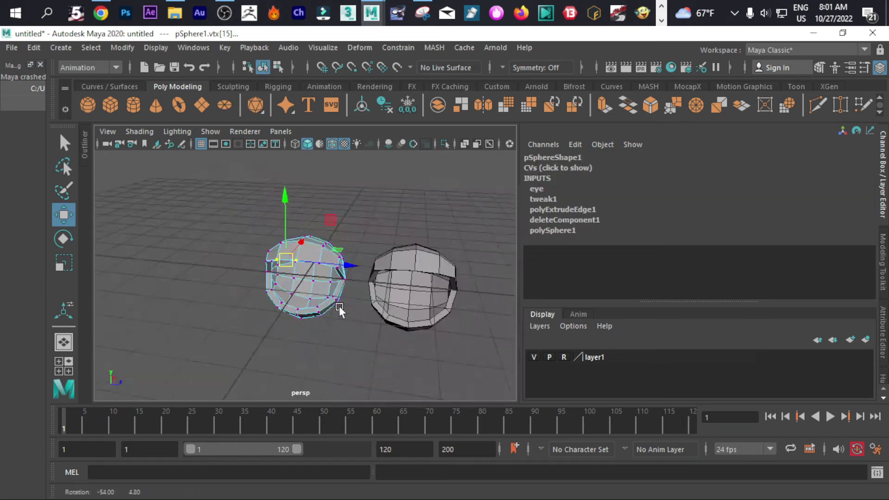
pyautogui.click(417, 264)
pyautogui.scroll(7, 417, 265)
pyautogui.scroll(-6, 423, 285)
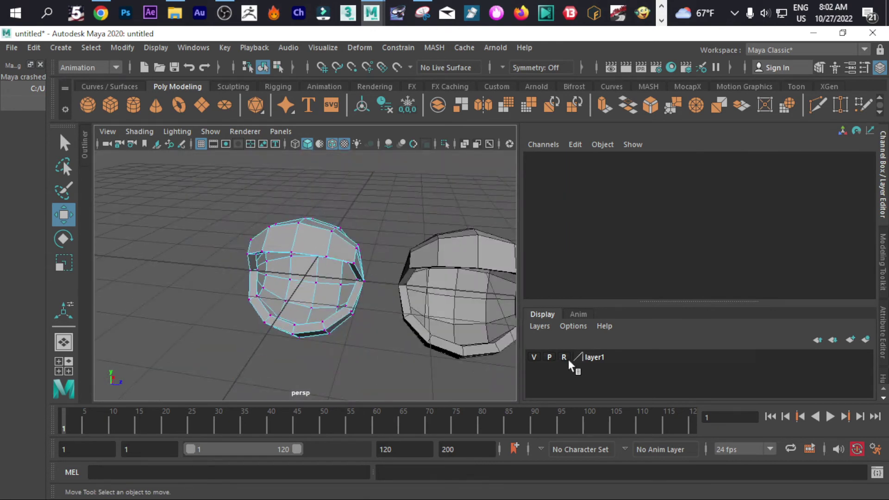
pyautogui.click(324, 257)
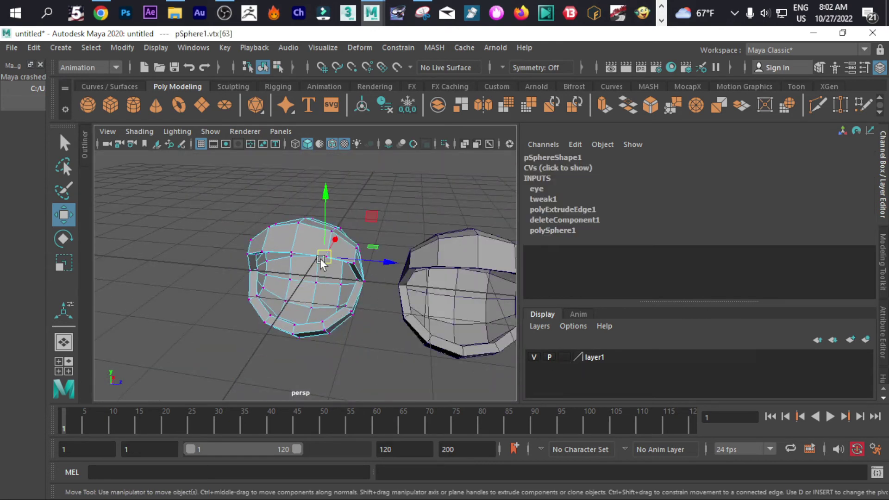
# Enter vertex mode on the copied sphere and pull the first two front-edge points of its upper lid downward
pyautogui.click(456, 278)
pyautogui.moveTo(458, 141); pyautogui.dragTo(405, 127, button='right')
pyautogui.click(431, 278)
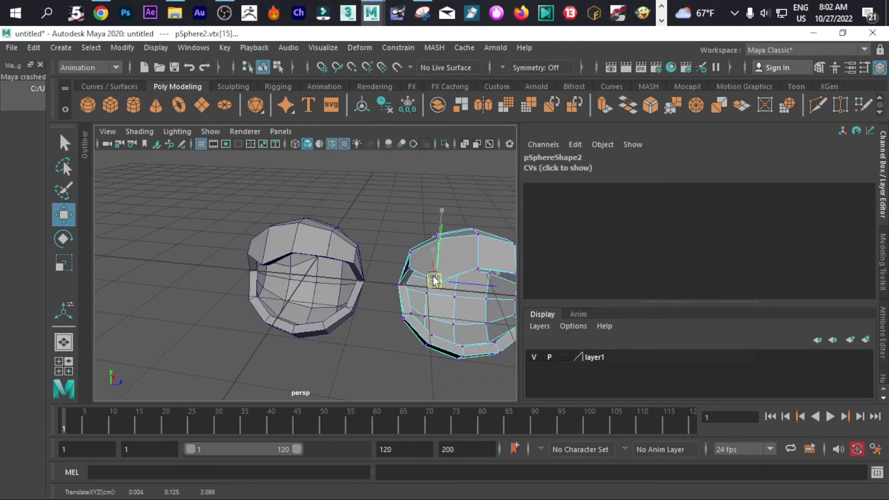
pyautogui.moveTo(434, 284); pyautogui.dragTo(426, 309)
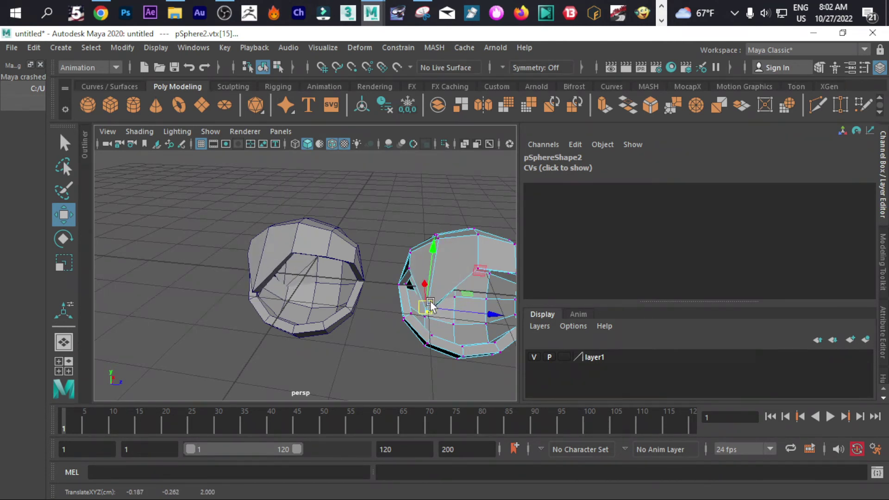
pyautogui.click(480, 270)
pyautogui.moveTo(480, 271); pyautogui.dragTo(480, 318)
# Pull the remaining front-edge points of the copied sphere's upper lid down in line with the lowered ones
pyautogui.keyDown('alt'); pyautogui.moveTo(480, 306); pyautogui.dragTo(353, 296, button='middle'); pyautogui.keyUp('alt')
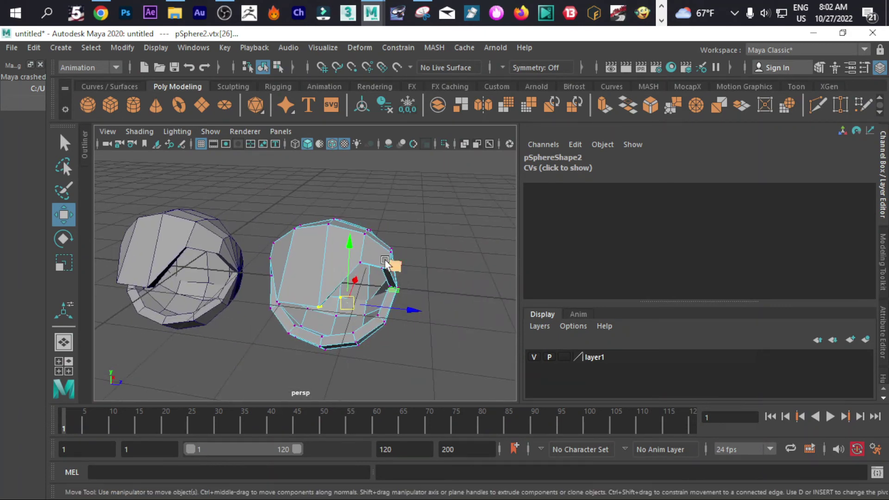
pyautogui.click(361, 262)
pyautogui.moveTo(361, 263); pyautogui.dragTo(362, 307)
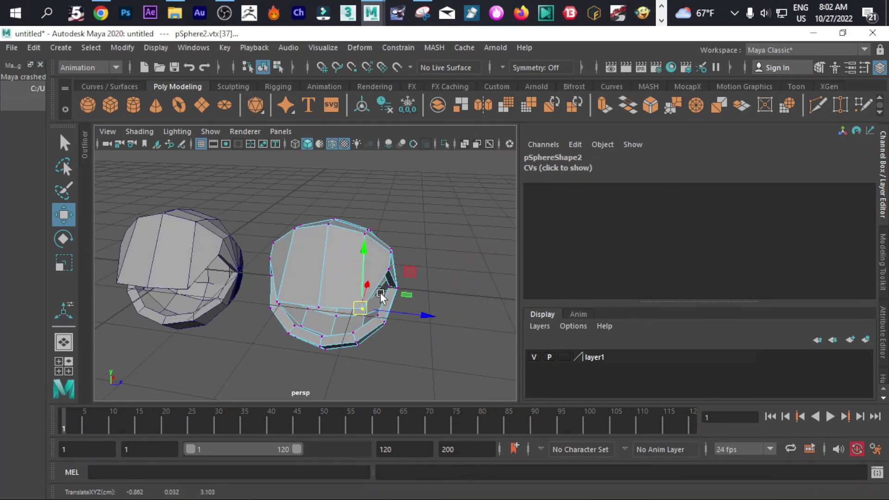
pyautogui.click(389, 269)
pyautogui.moveTo(389, 270); pyautogui.dragTo(361, 297)
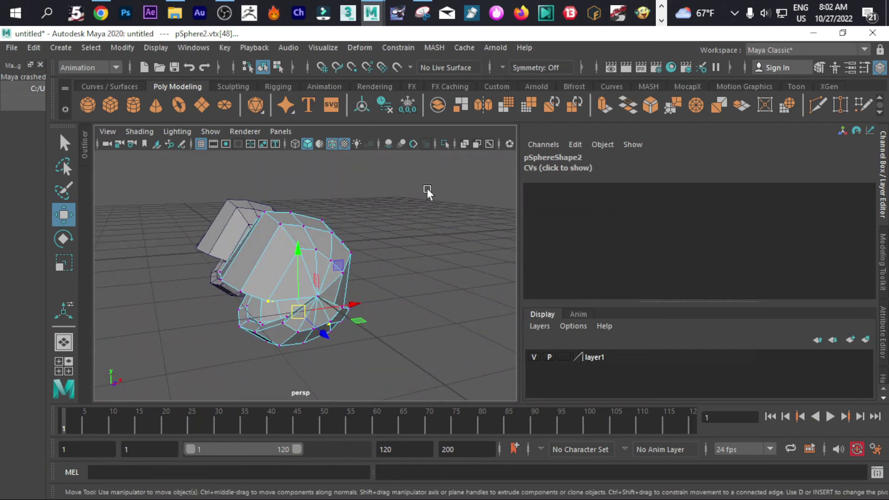
# Return the copied sphere to object mode, clear the selection, and compare both spheres from the front
pyautogui.moveTo(292, 261); pyautogui.dragTo(354, 110, button='right')
pyautogui.click(381, 212)
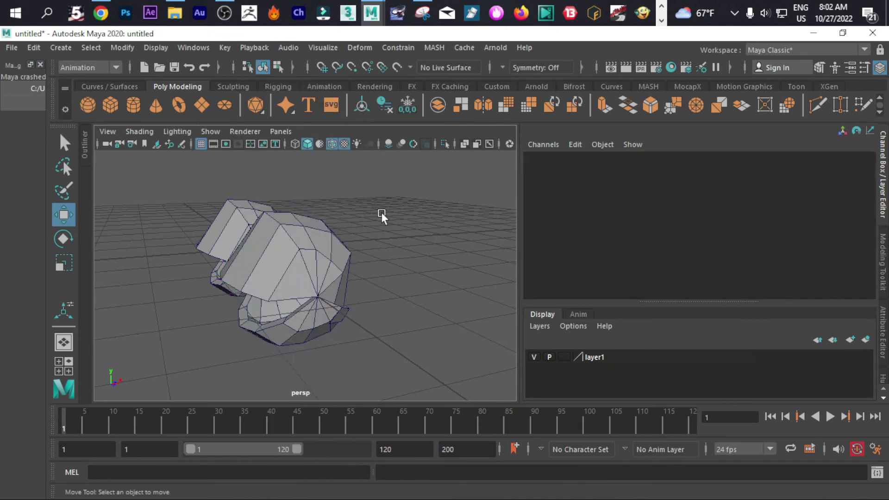
pyautogui.scroll(-5, 406, 303)
pyautogui.moveTo(390, 298)
pyautogui.keyDown('alt'); pyautogui.mouseDown()
pyautogui.moveTo(406, 304)
pyautogui.moveTo(378, 310)
pyautogui.mouseUp(); pyautogui.keyUp('alt')
pyautogui.scroll(5, 378, 310)
pyautogui.keyDown('alt'); pyautogui.moveTo(298, 334); pyautogui.dragTo(404, 304); pyautogui.keyUp('alt')
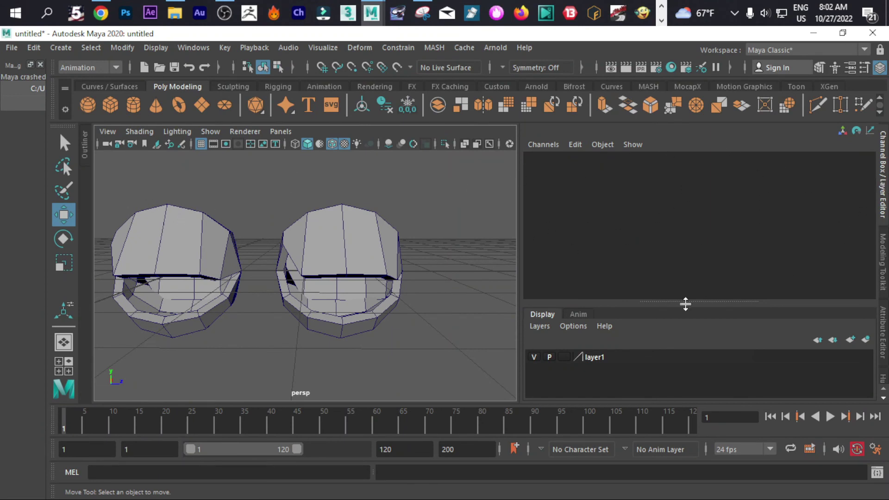
# Select the original sphere and set the pSphere2 weight of its eye blend shape to 0
pyautogui.click(158, 241)
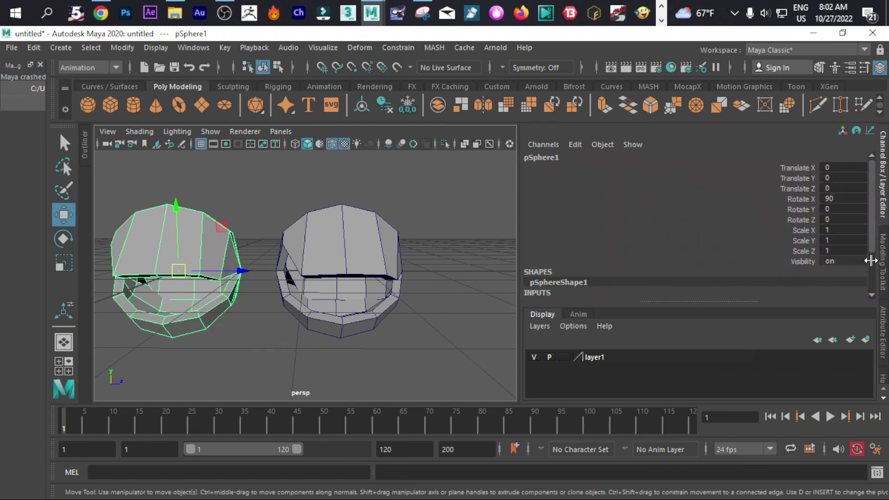
pyautogui.scroll(-2, 852, 275)
pyautogui.click(549, 243)
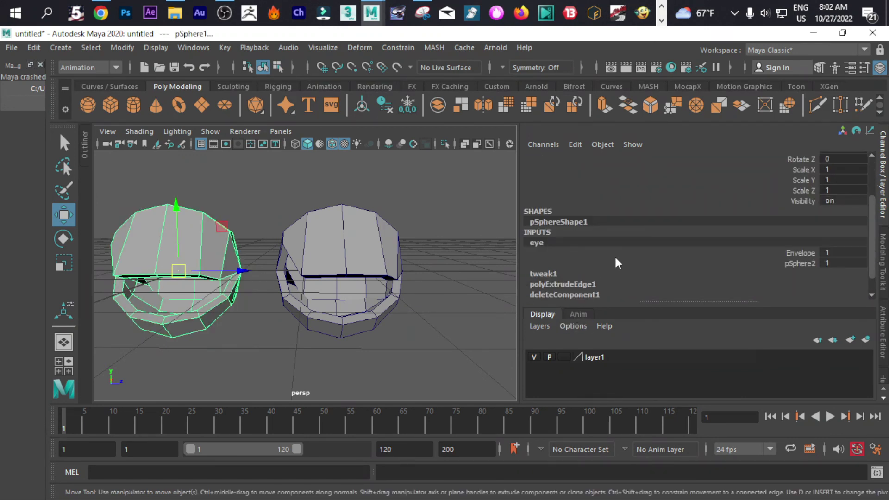
pyautogui.moveTo(848, 262); pyautogui.dragTo(821, 262)
pyautogui.scroll(-5, 190, 301)
pyautogui.keyDown('alt'); pyautogui.moveTo(191, 301); pyautogui.dragTo(162, 312); pyautogui.keyUp('alt')
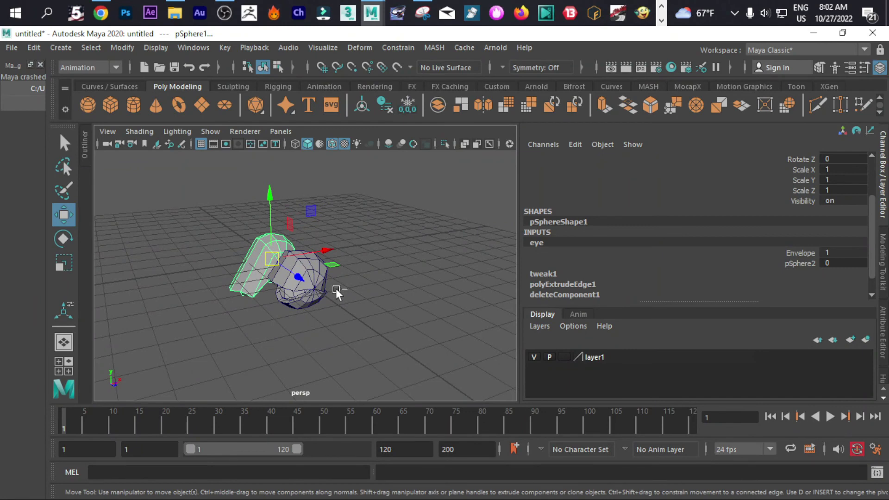